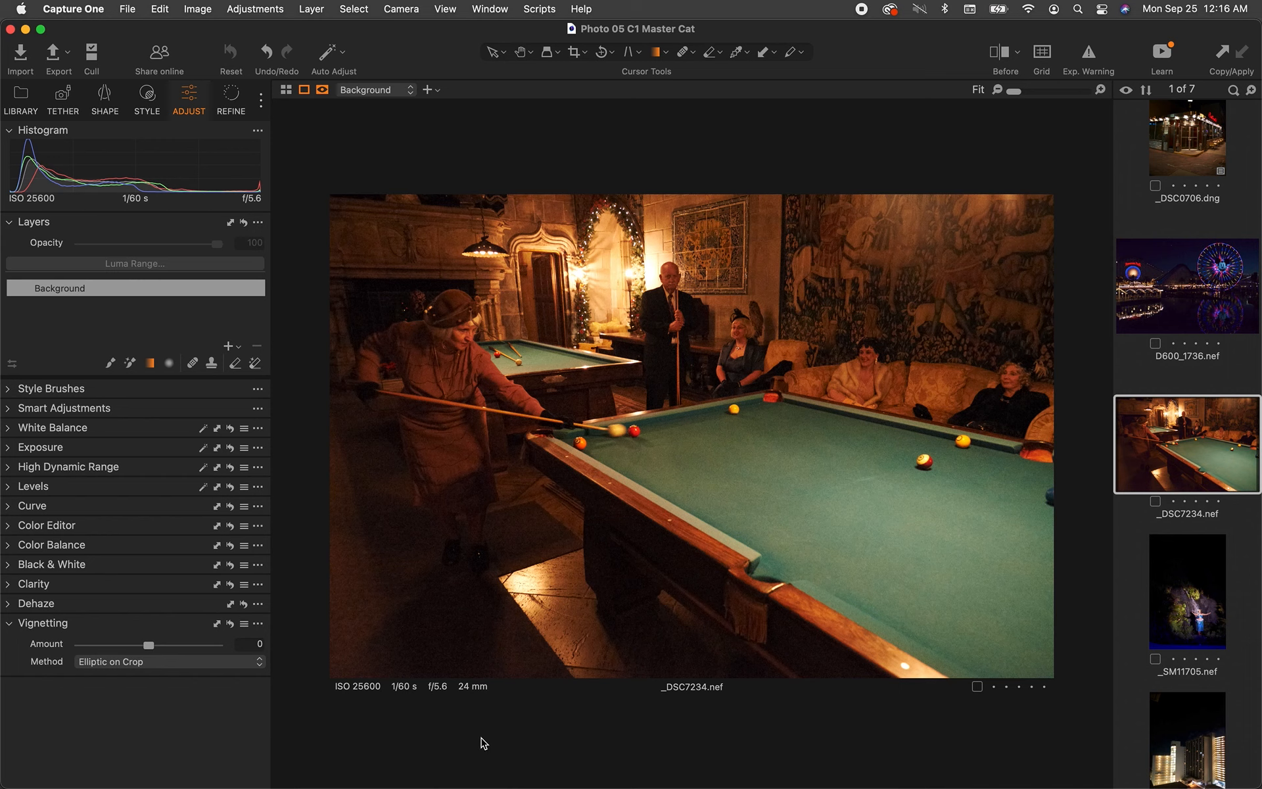
Step: Correct the white balance by sampling the stone wall between the two wall tapestries, with Kelvin set to 2156
{"action": "left_click", "coordinate": [6, 625]}
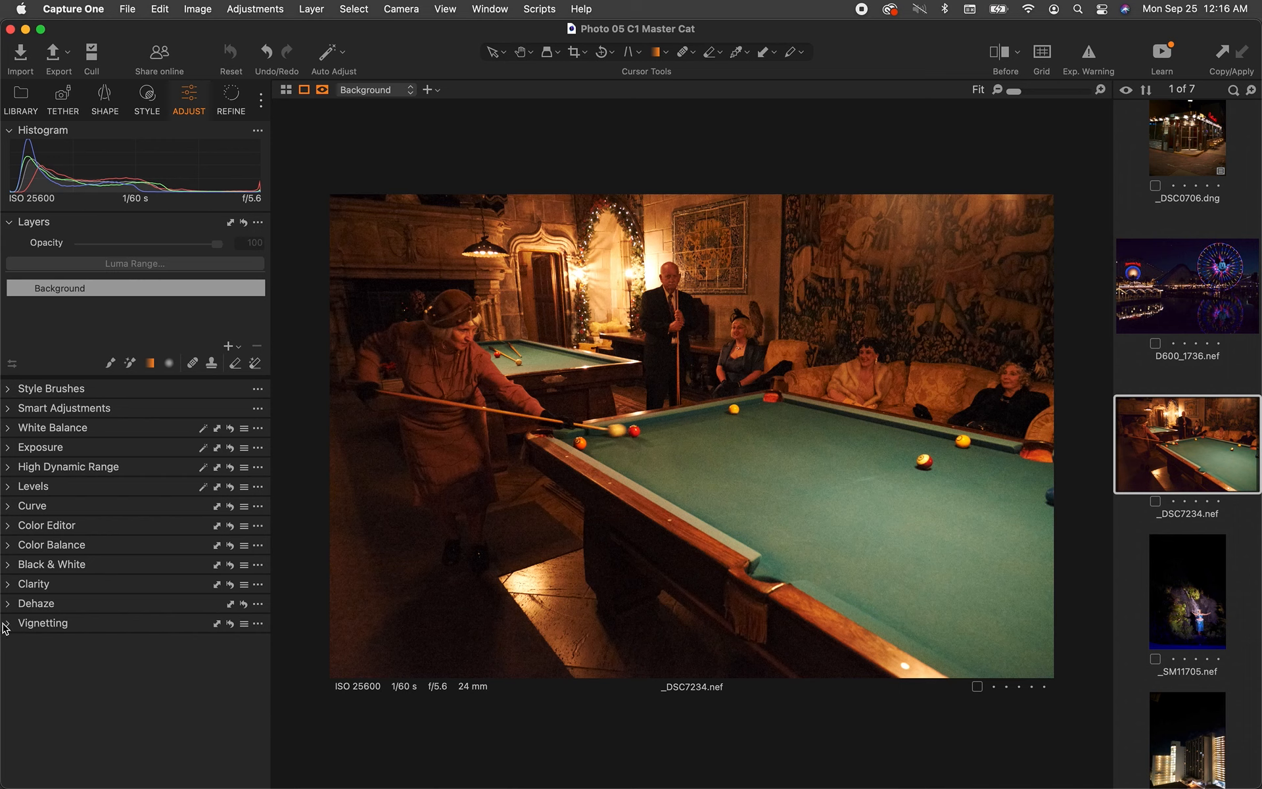
{"action": "left_click", "coordinate": [14, 431]}
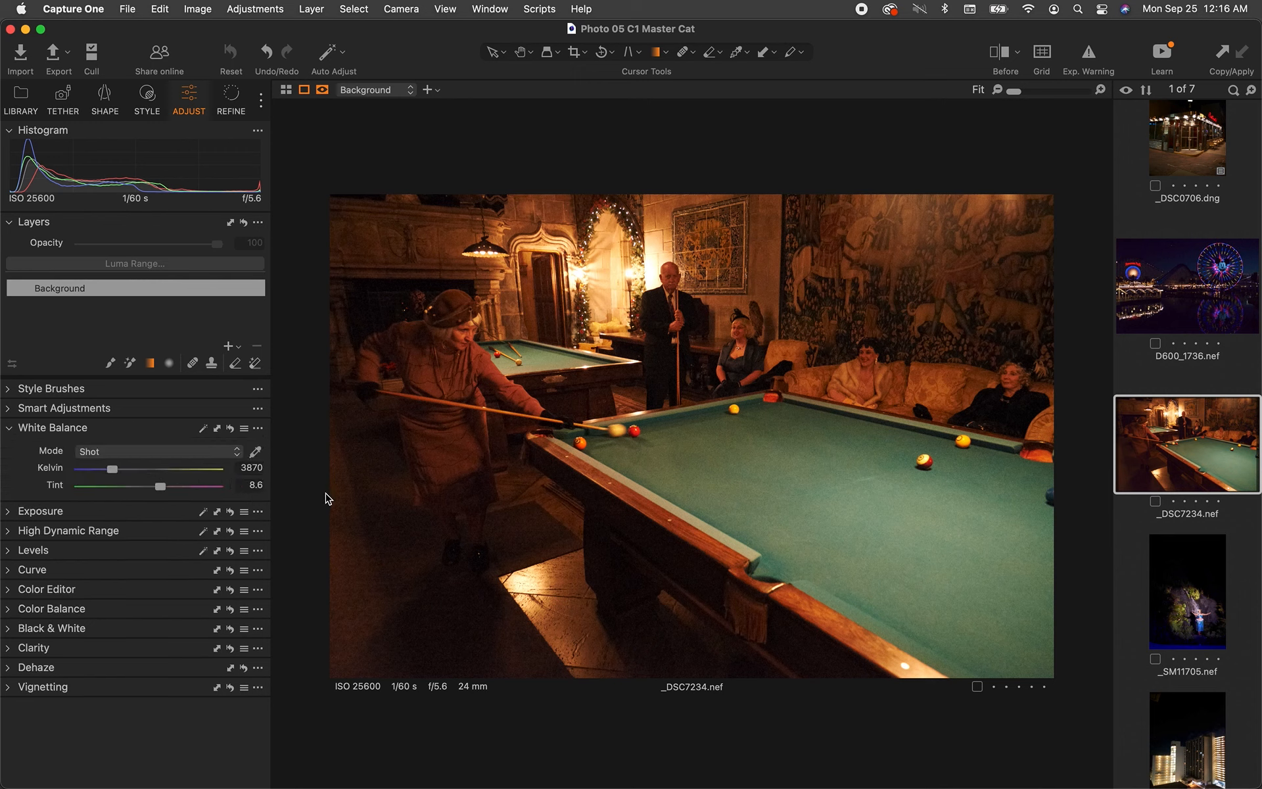
{"action": "left_click", "coordinate": [256, 454]}
{"action": "left_click", "coordinate": [770, 259]}
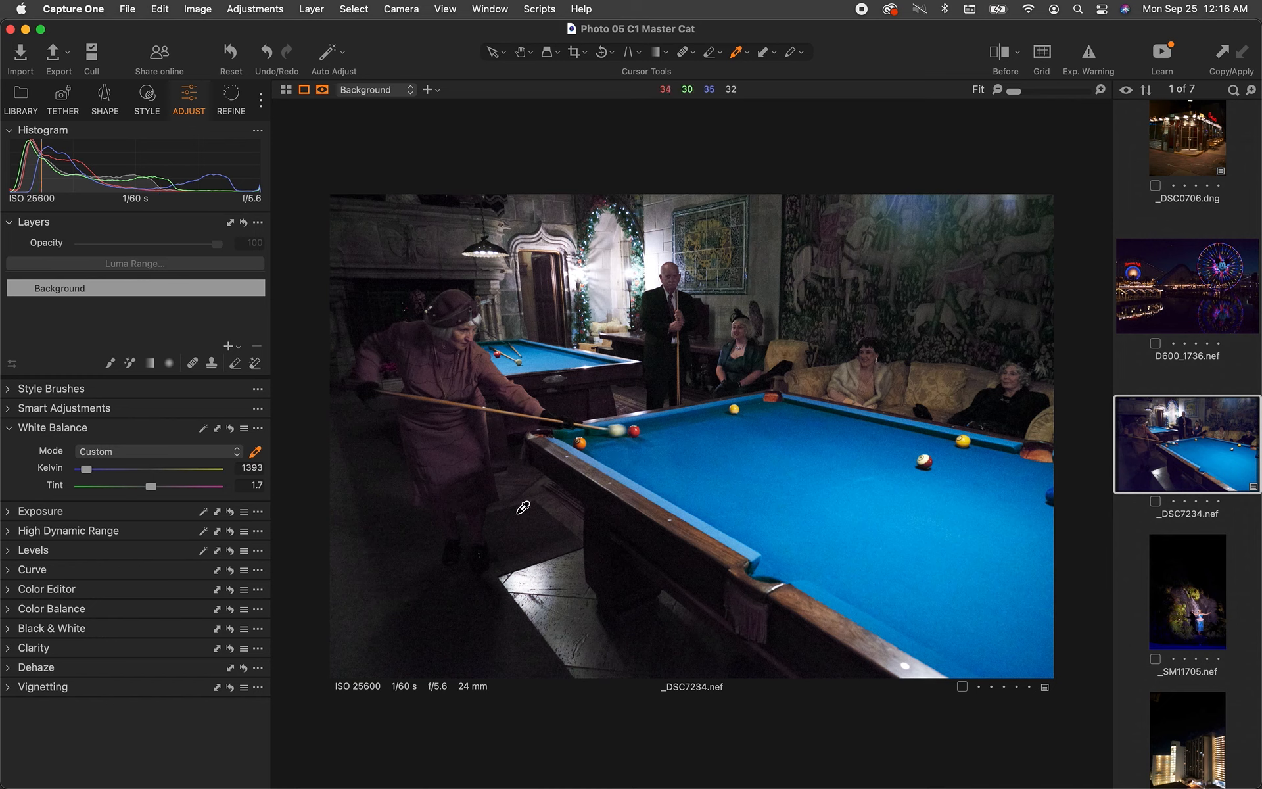
{"action": "left_click_drag", "start_coordinate": [87, 471], "coordinate": [94, 475]}
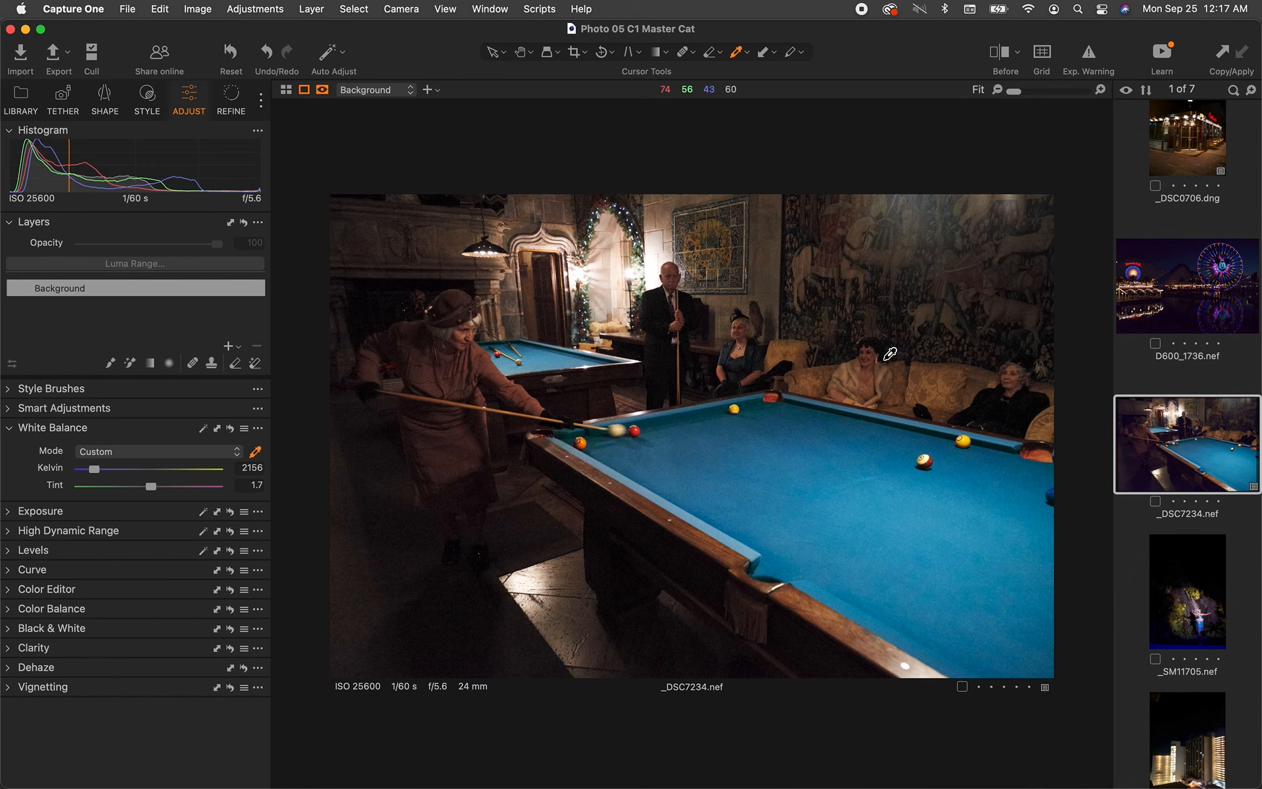
{"action": "left_click", "coordinate": [10, 432]}
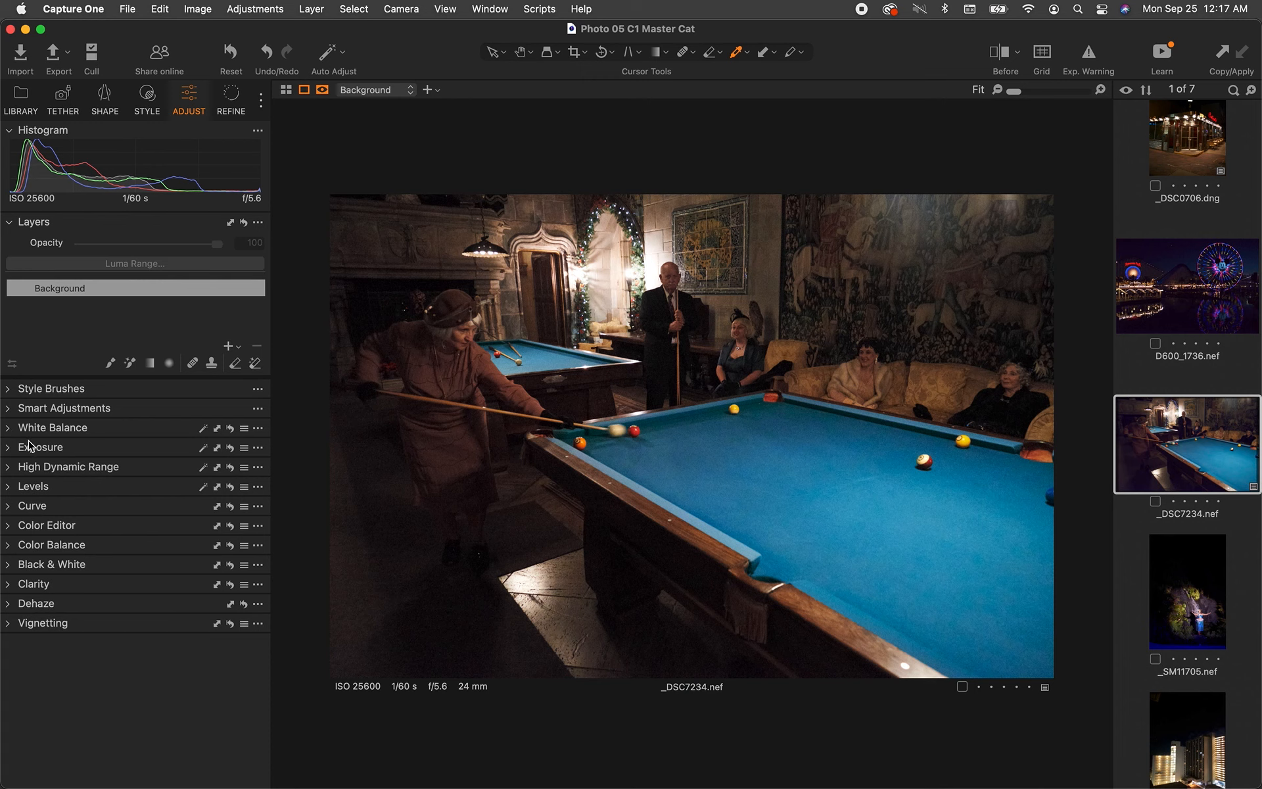
Step: Set Exposure to 0.43 and Contrast to 4, with High Dynamic Range Highlight -98, White 12 and Black -5
{"action": "left_click", "coordinate": [10, 448]}
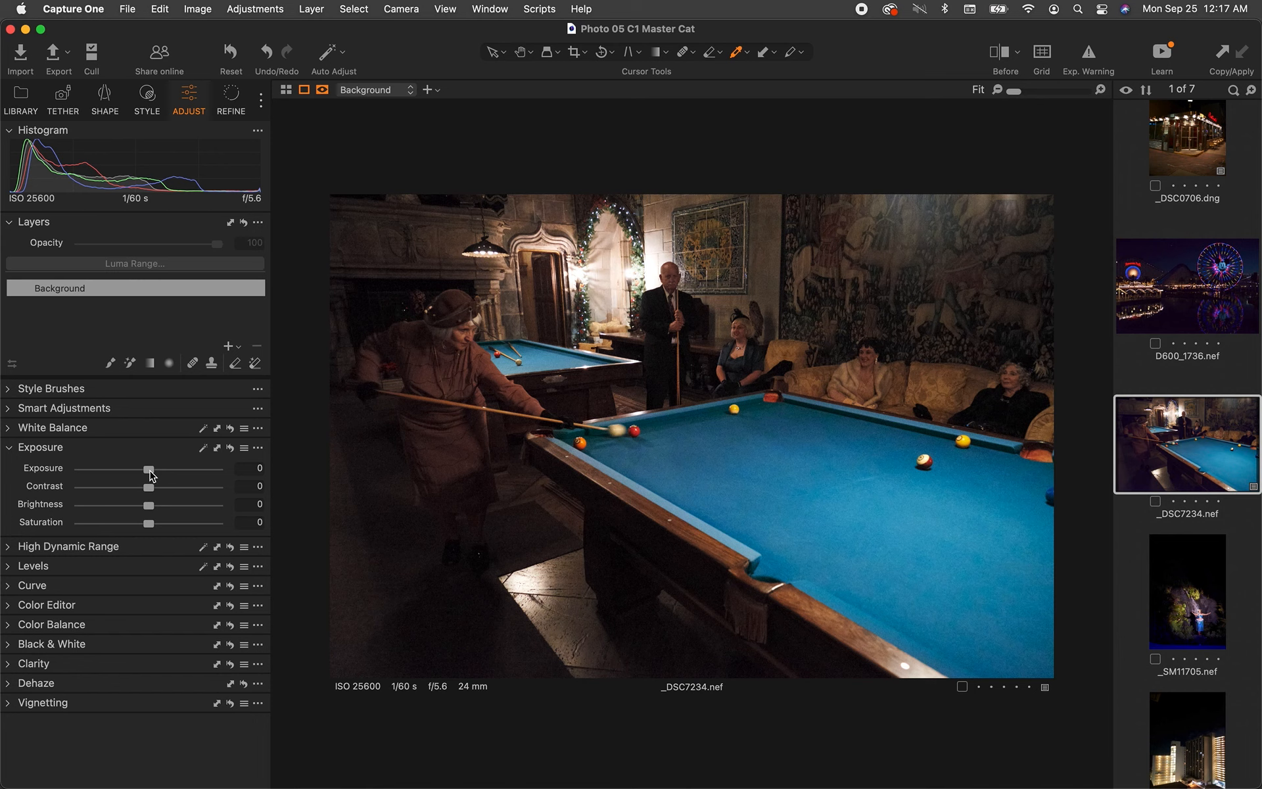
{"action": "left_click_drag", "start_coordinate": [150, 475], "coordinate": [158, 474]}
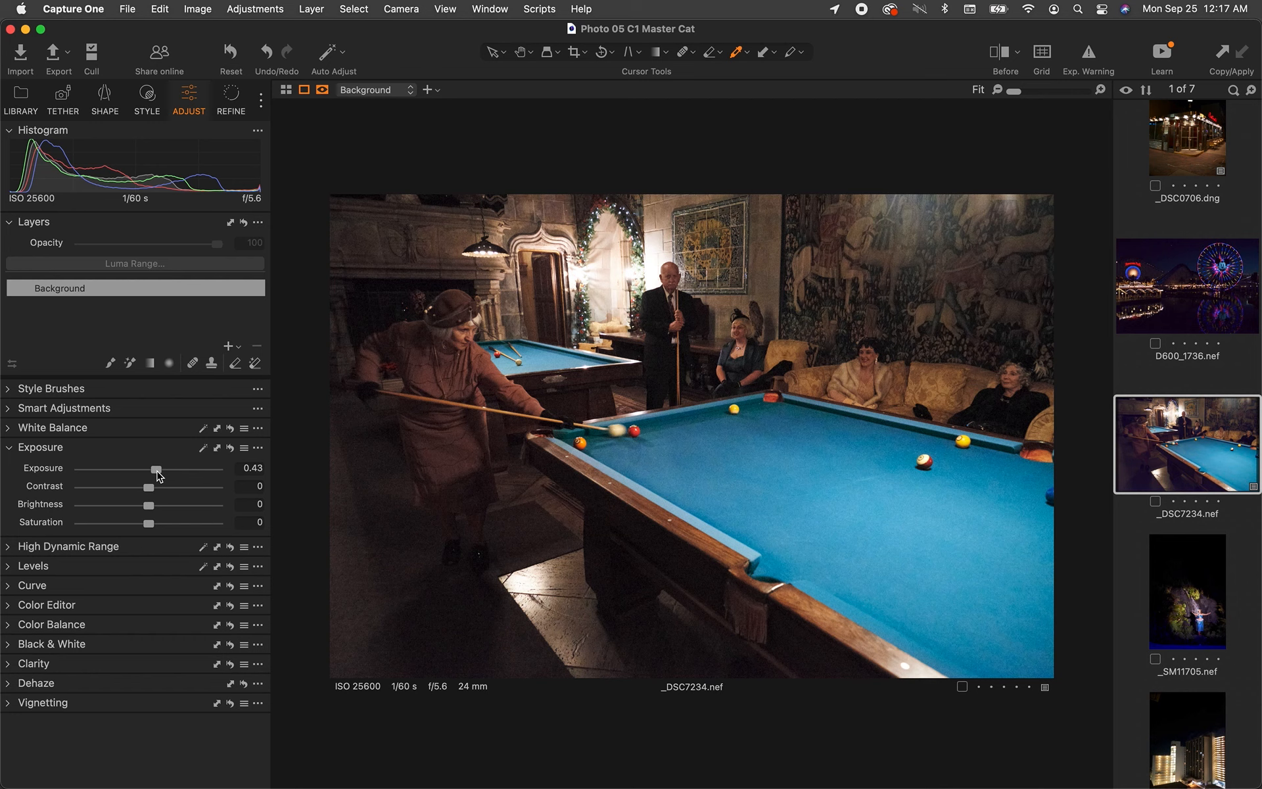
{"action": "left_click", "coordinate": [10, 547]}
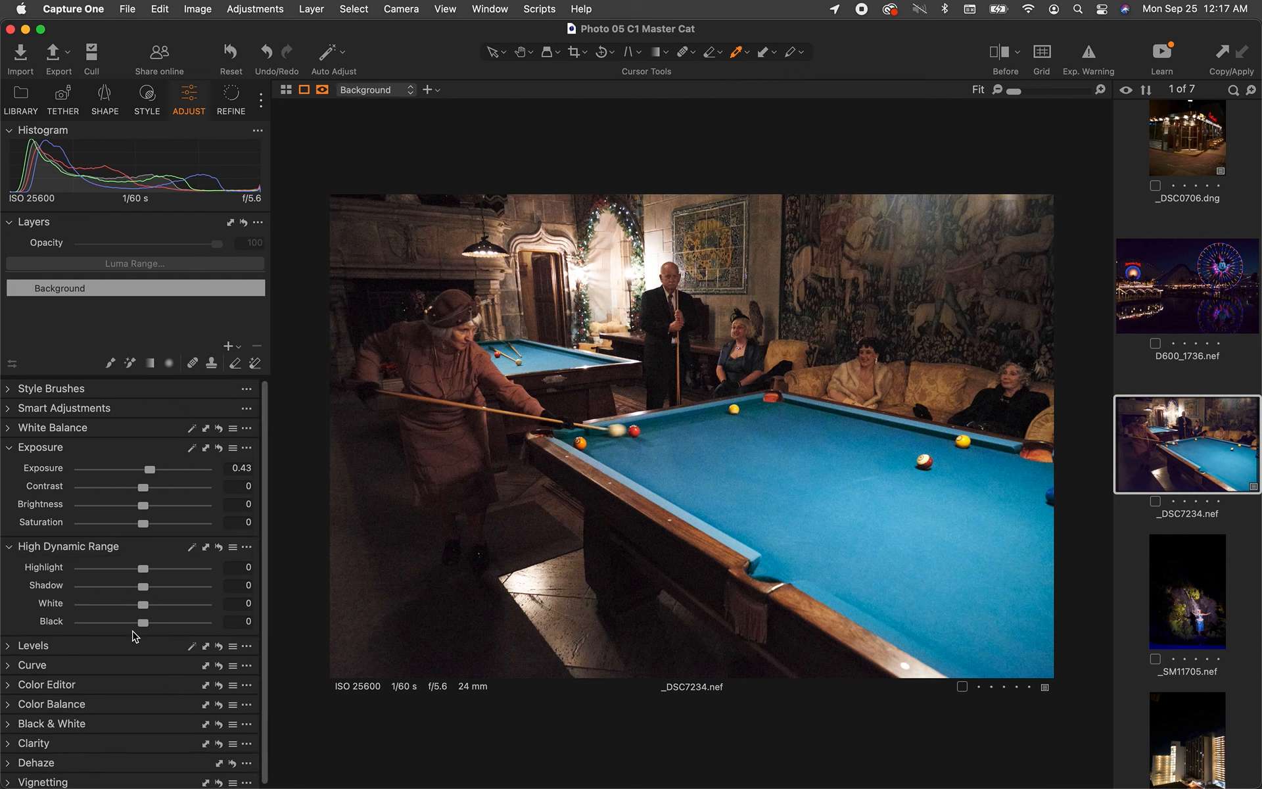
{"action": "left_click_drag", "start_coordinate": [144, 571], "coordinate": [82, 560]}
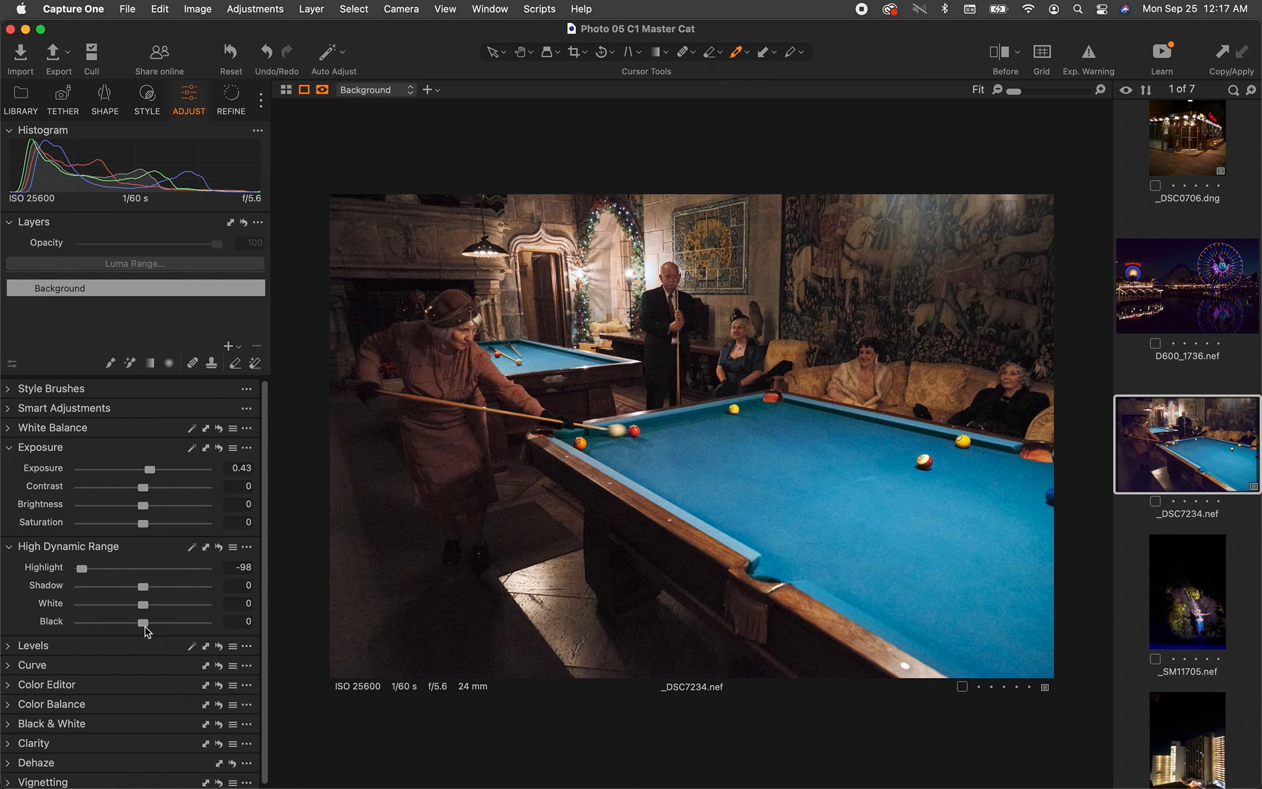
{"action": "left_click_drag", "start_coordinate": [141, 626], "coordinate": [152, 605]}
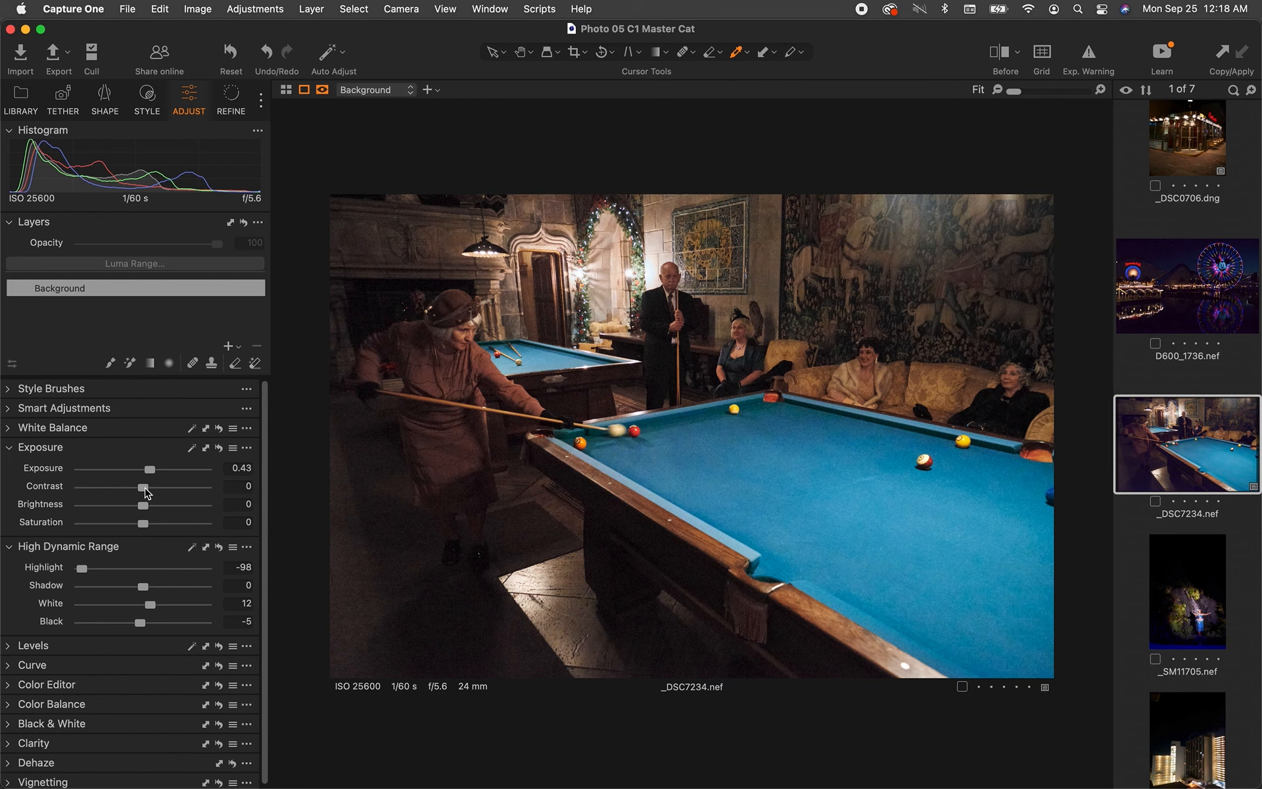
{"action": "left_click_drag", "start_coordinate": [143, 488], "coordinate": [151, 489]}
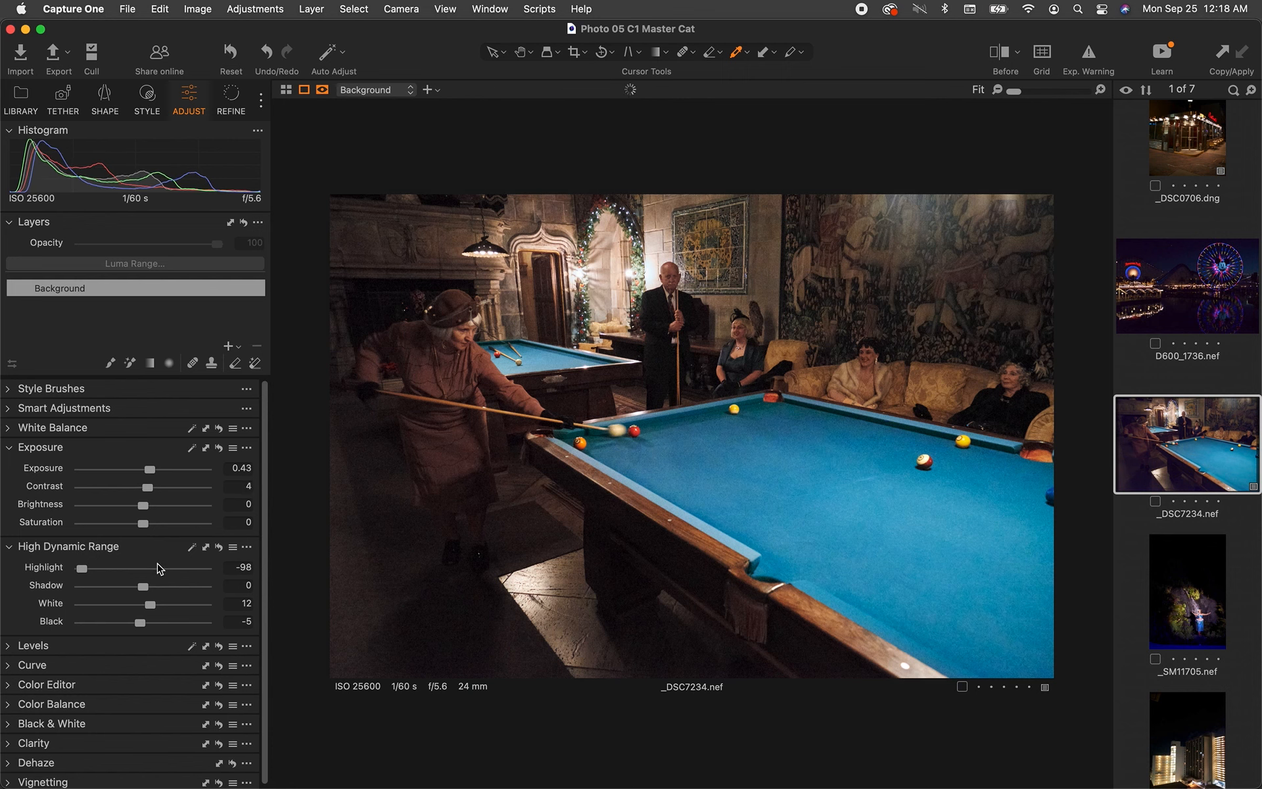
Step: Set Clarity to 6 using the Natural method
{"action": "left_click", "coordinate": [9, 648]}
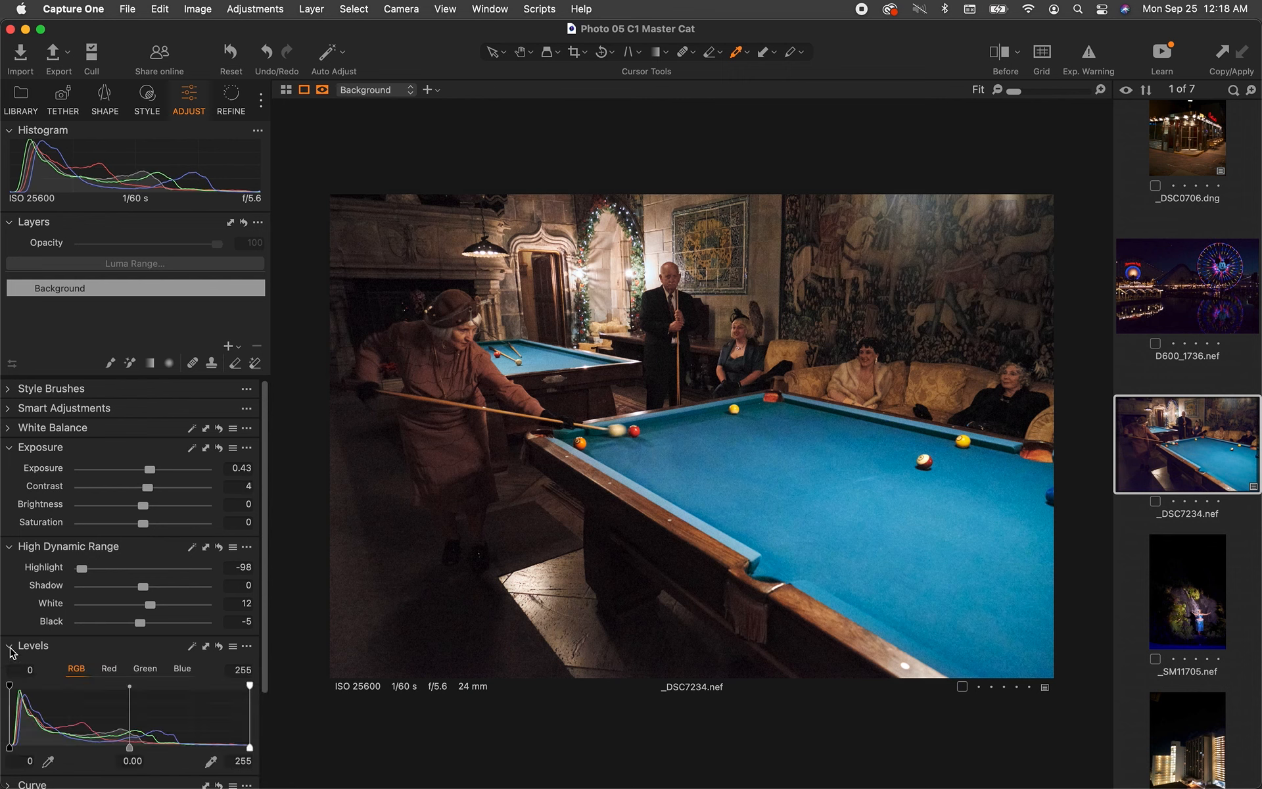
{"action": "left_click", "coordinate": [10, 650]}
{"action": "left_click", "coordinate": [13, 550]}
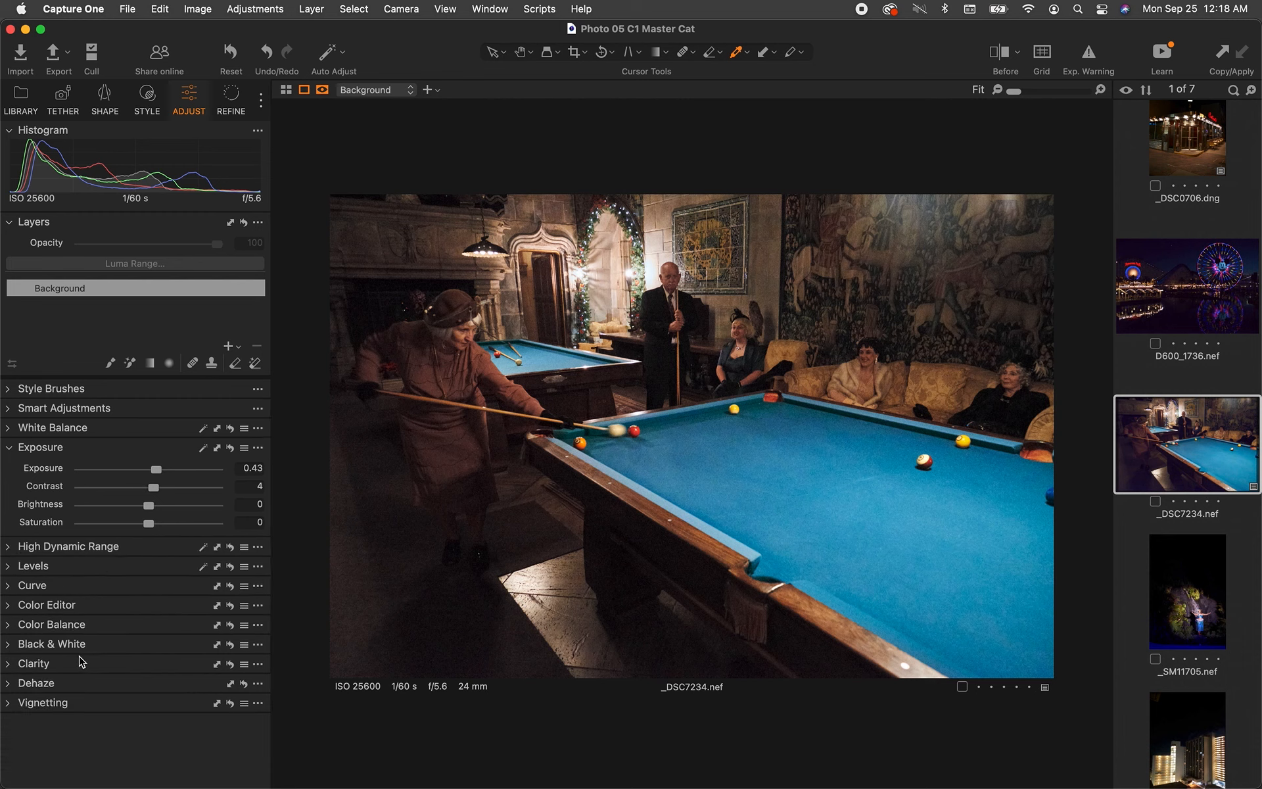
{"action": "left_click", "coordinate": [10, 665]}
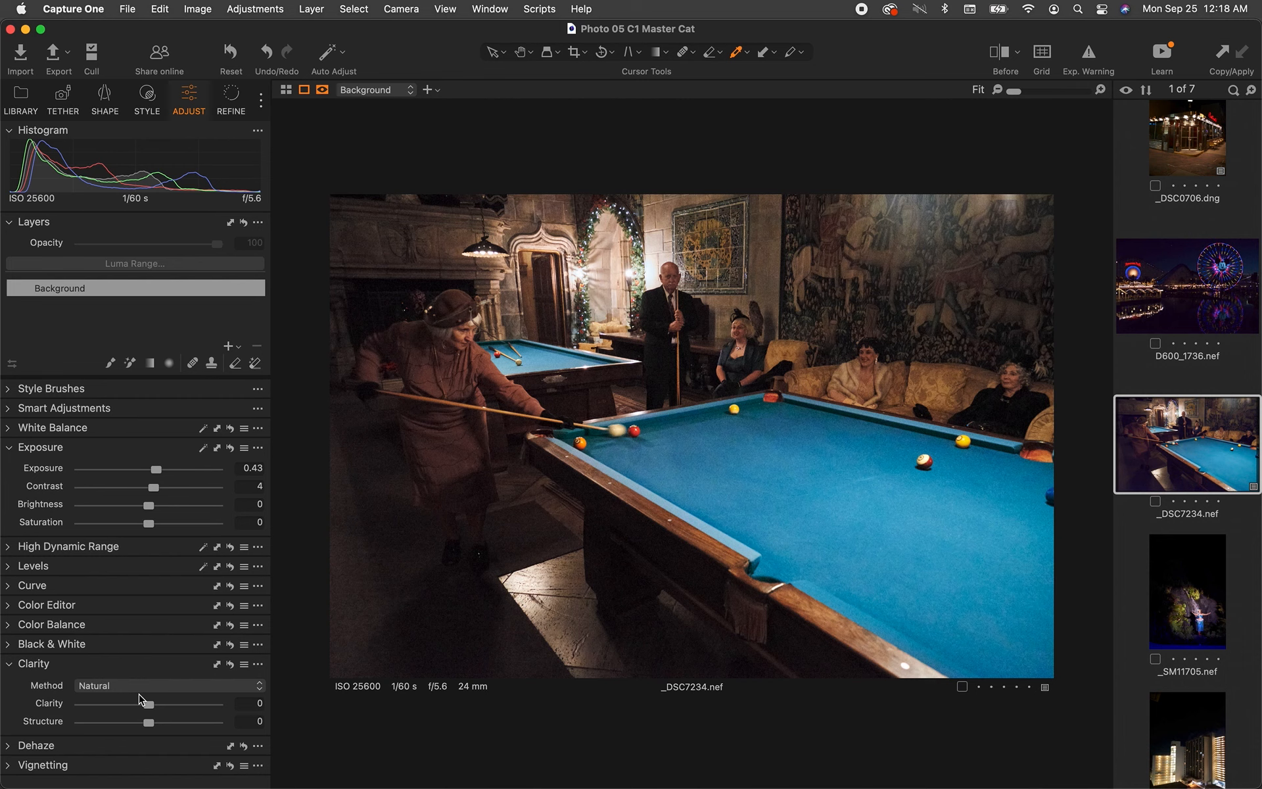
{"action": "left_click_drag", "start_coordinate": [158, 707], "coordinate": [157, 709]}
Step: Examine the image noise on the pool table and the people behind it at 100% magnification
{"action": "left_click", "coordinate": [493, 52]}
{"action": "left_click", "coordinate": [521, 52]}
{"action": "left_click", "coordinate": [809, 490]}
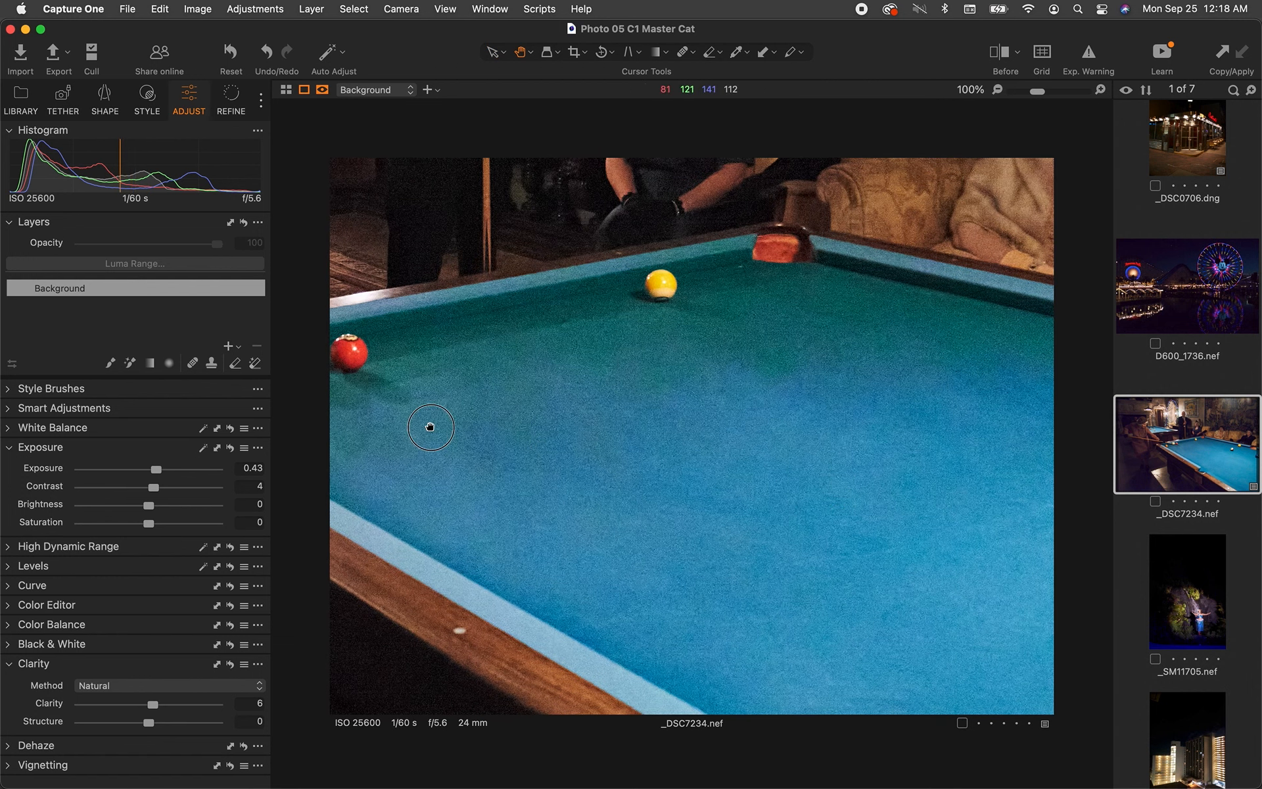
{"action": "left_click_drag", "start_coordinate": [428, 428], "coordinate": [668, 507]}
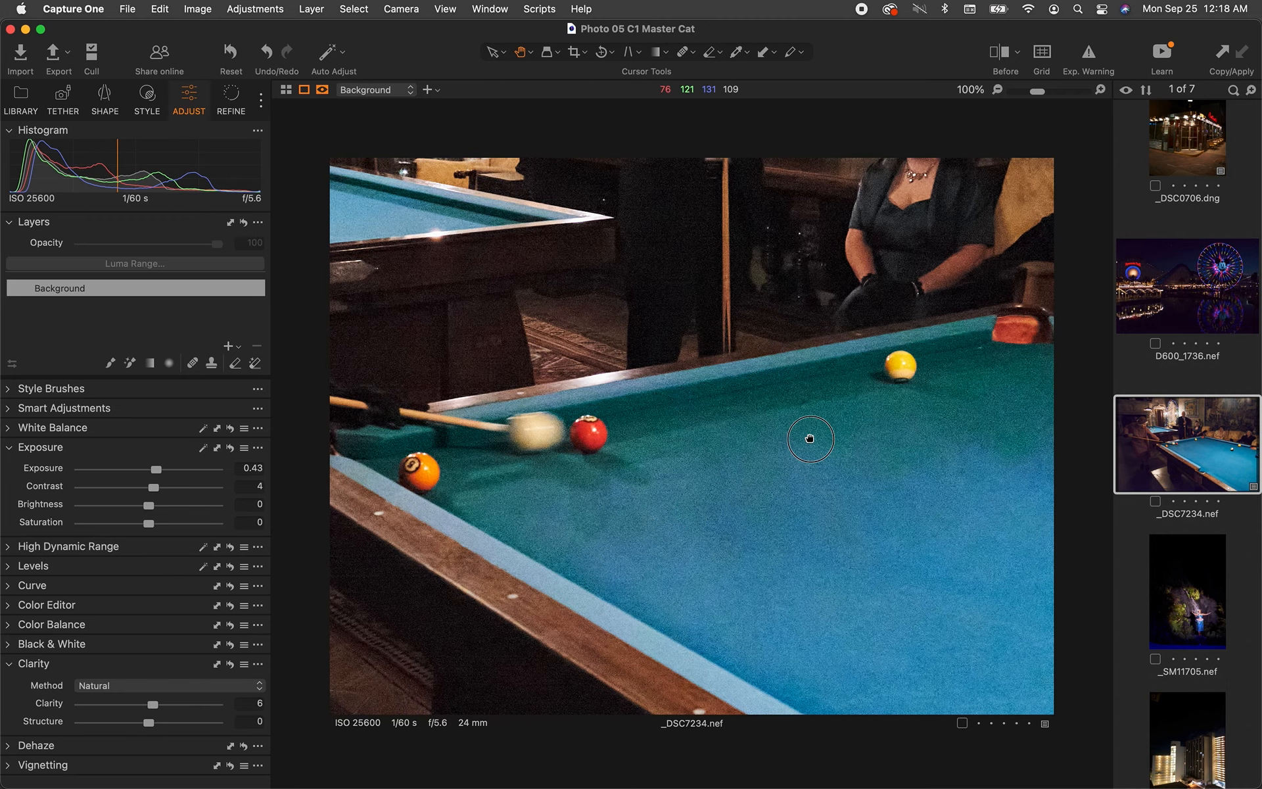
{"action": "left_click_drag", "start_coordinate": [806, 441], "coordinate": [666, 647]}
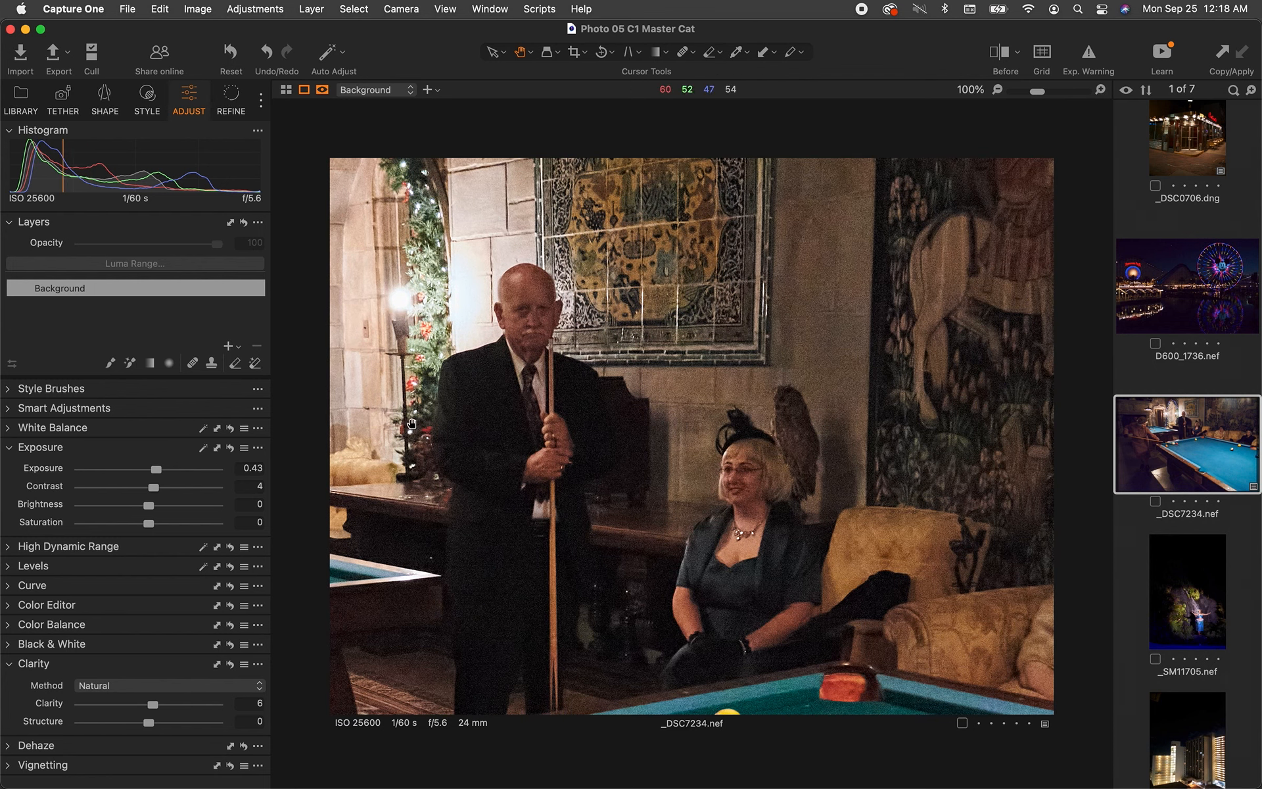
Step: Close the exposure and clarity adjustments and open the Noise Reduction settings, dismissing the sensor dust tip
{"action": "left_click", "coordinate": [19, 449]}
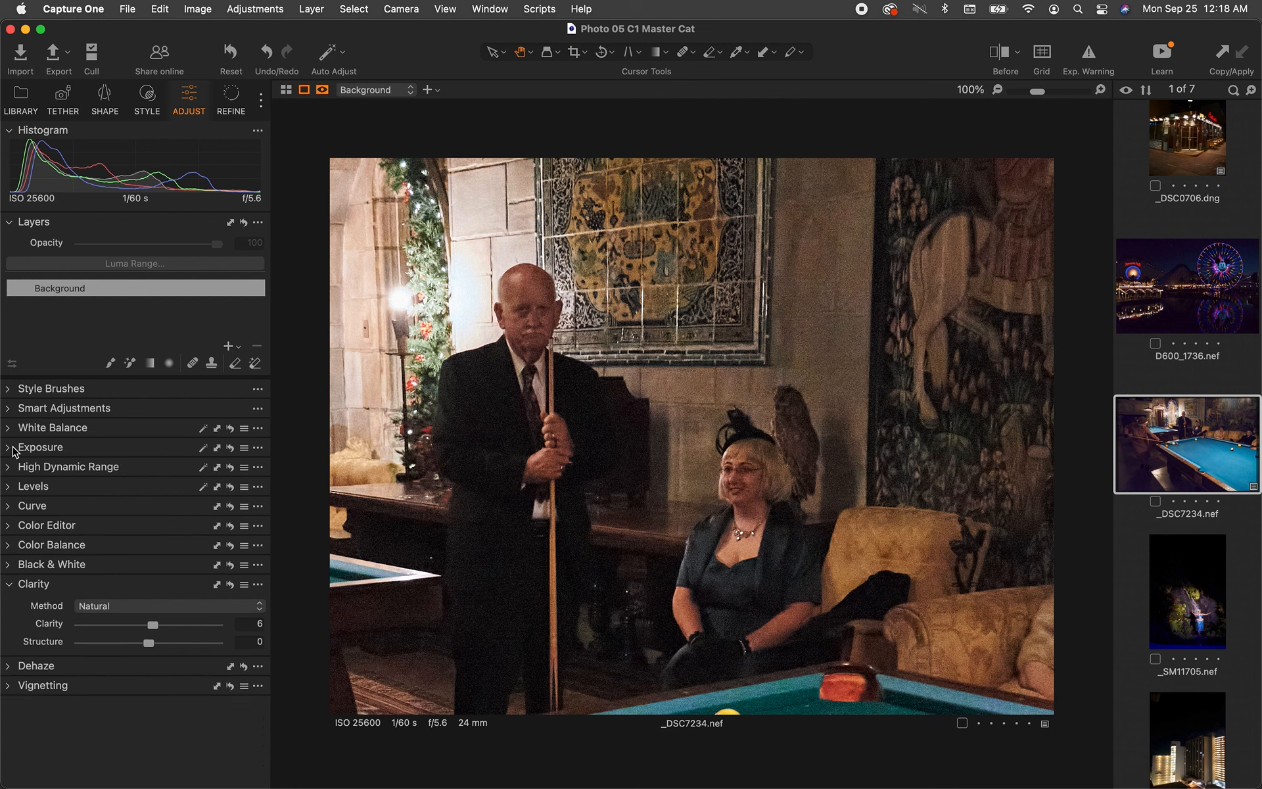
{"action": "left_click", "coordinate": [13, 586]}
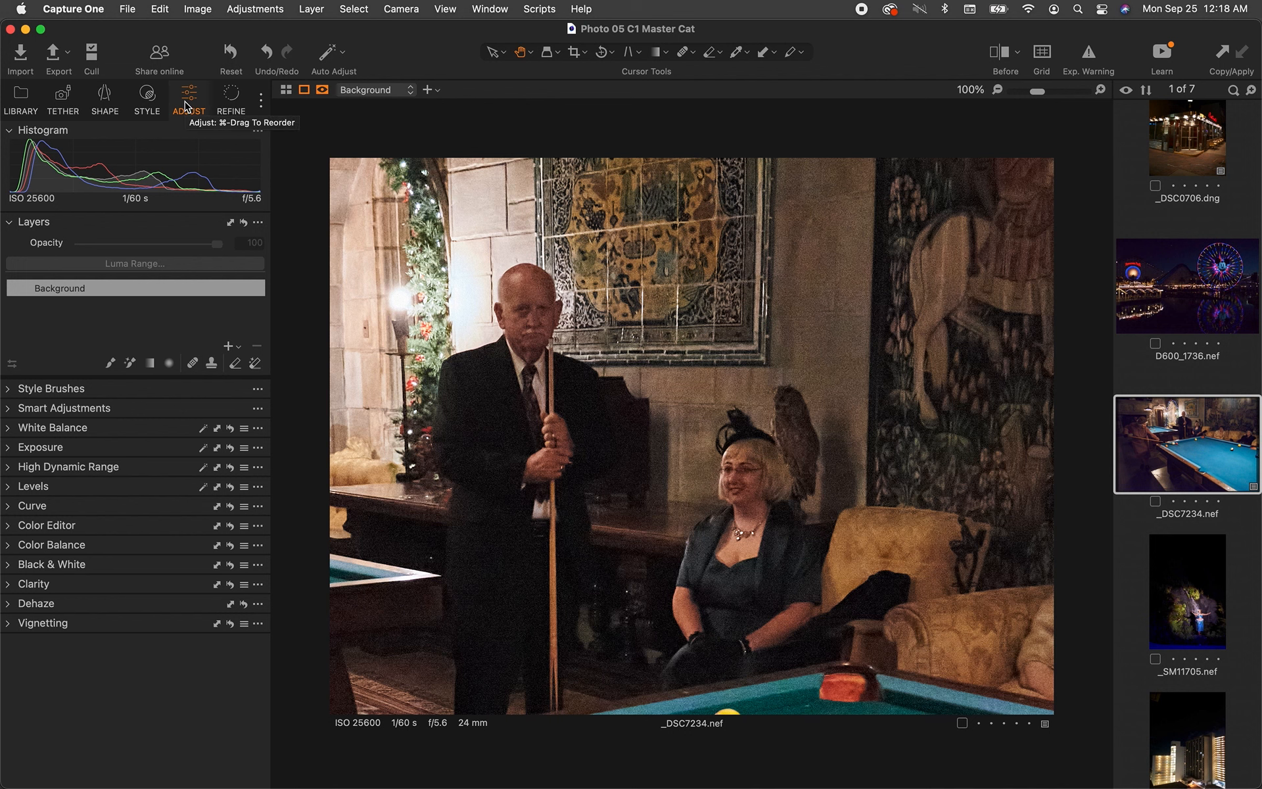
{"action": "left_click", "coordinate": [238, 98]}
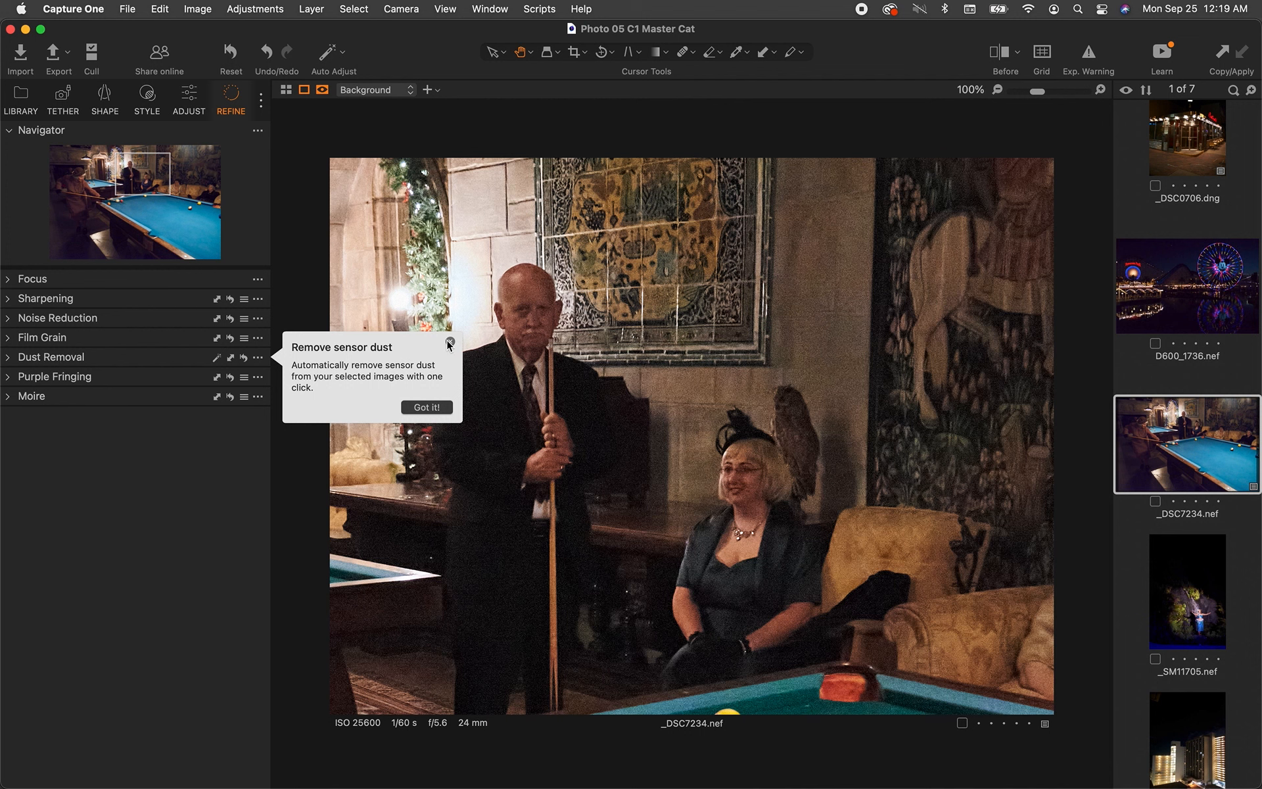
{"action": "left_click", "coordinate": [450, 342]}
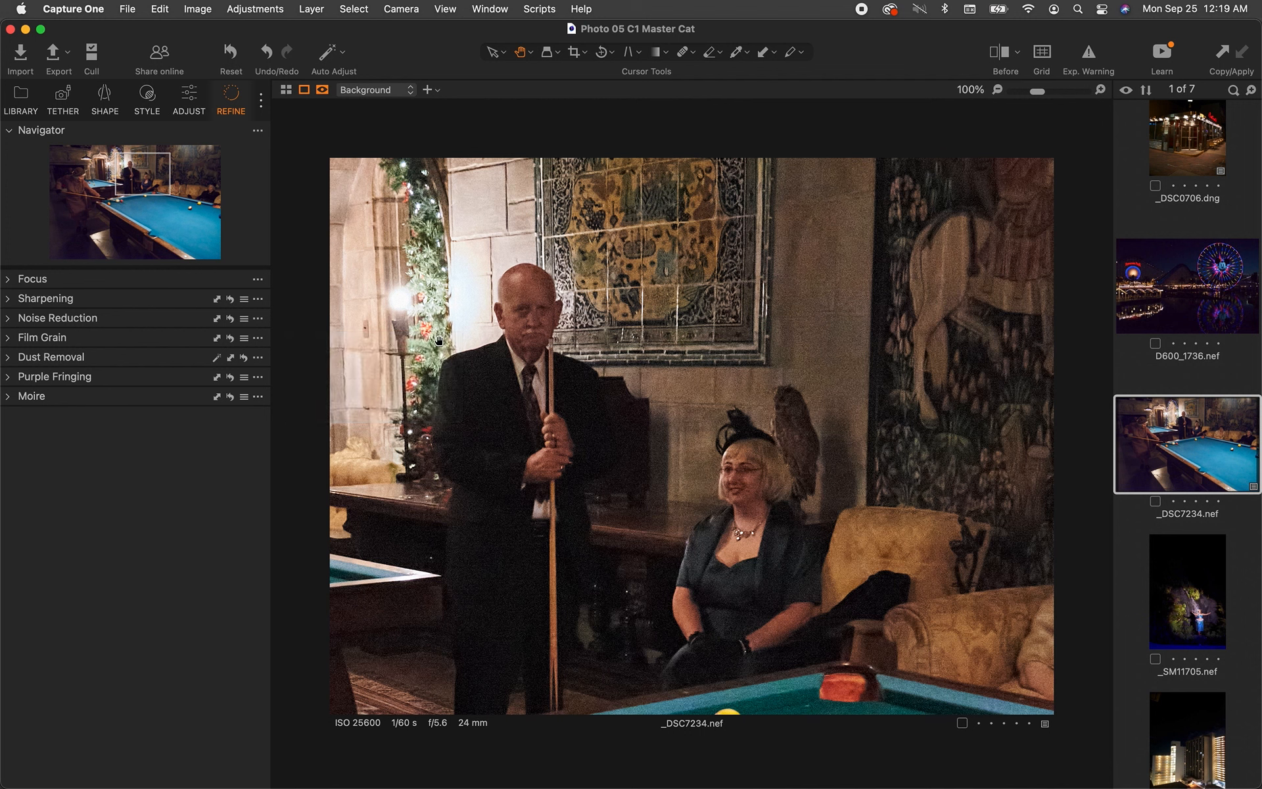
{"action": "left_click", "coordinate": [7, 320]}
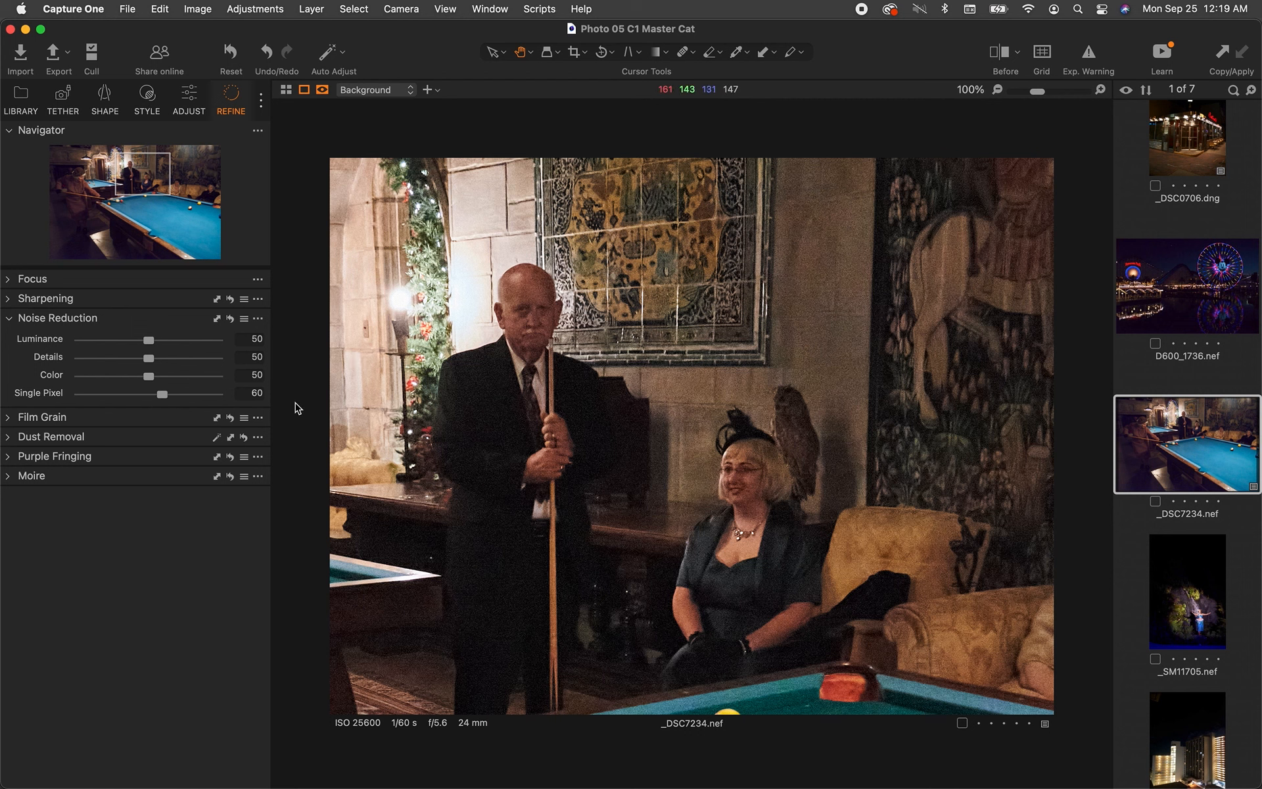
Step: Try Color noise reduction at 0, check the table felt at 300% magnification, and undo the change
{"action": "left_click", "coordinate": [149, 377]}
{"action": "left_click_drag", "start_coordinate": [149, 378], "coordinate": [49, 375]}
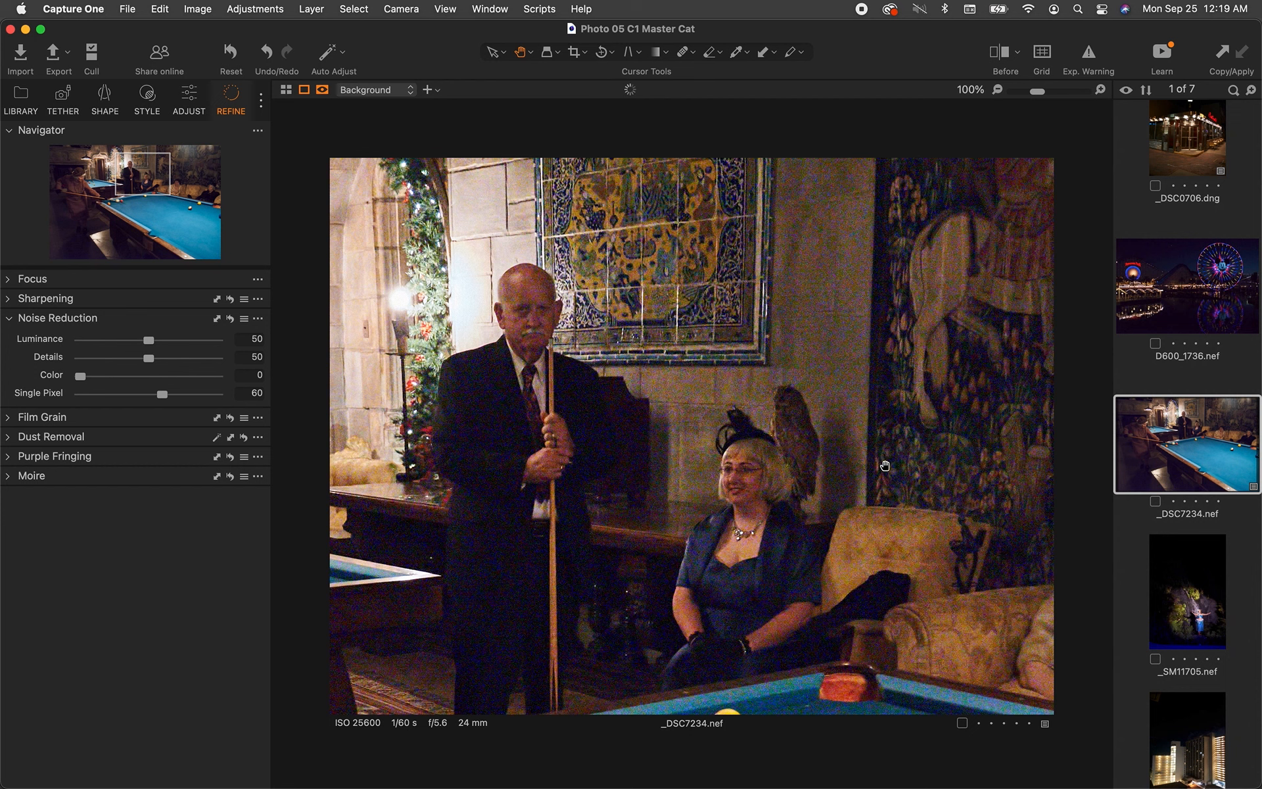
{"action": "left_click_drag", "start_coordinate": [823, 600], "coordinate": [717, 294]}
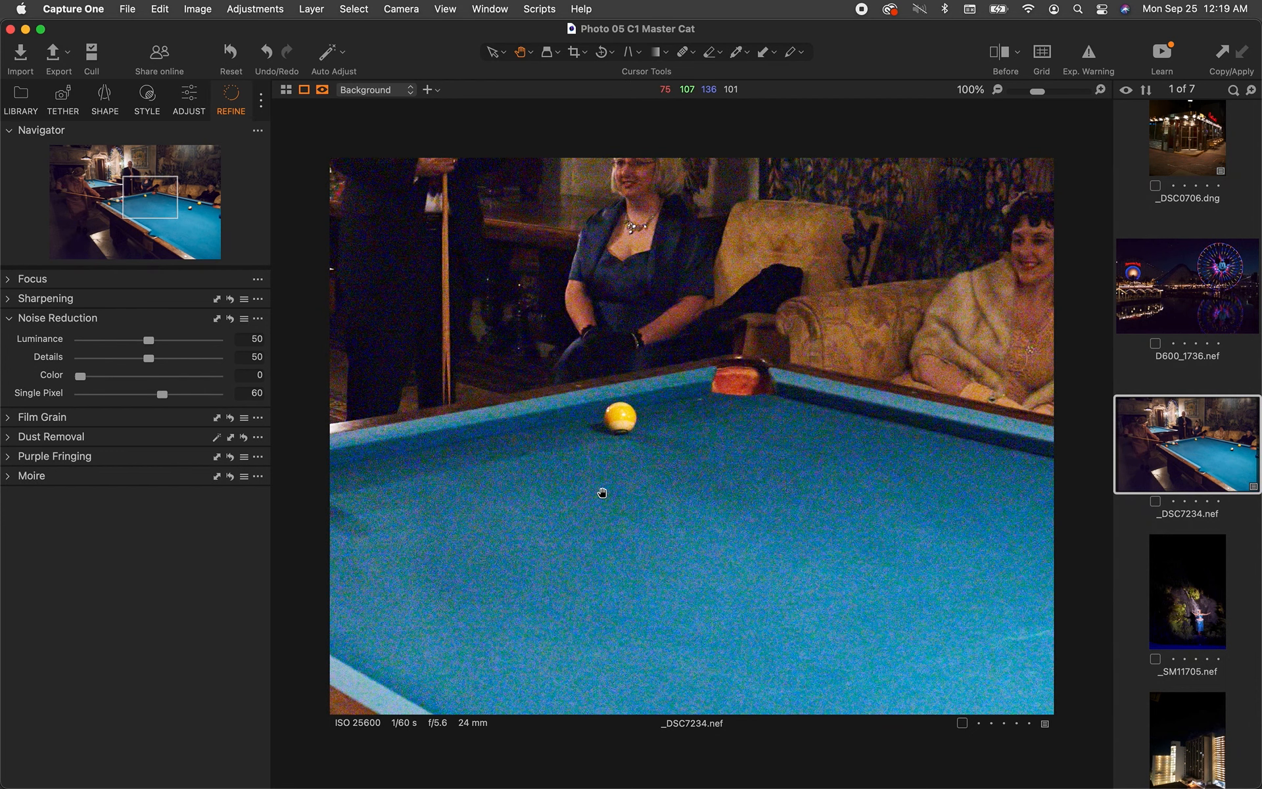
{"action": "key", "text": "super+equal"}
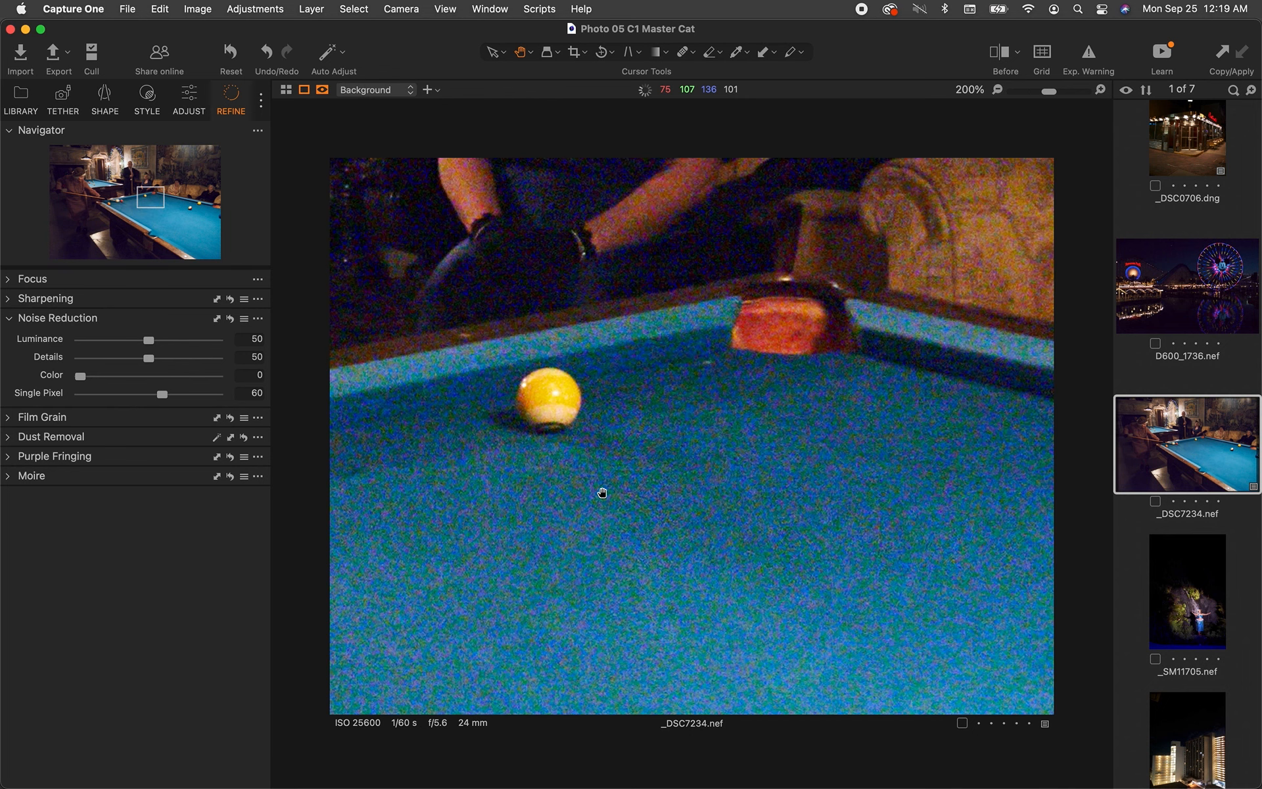
{"action": "key", "text": "super+equal"}
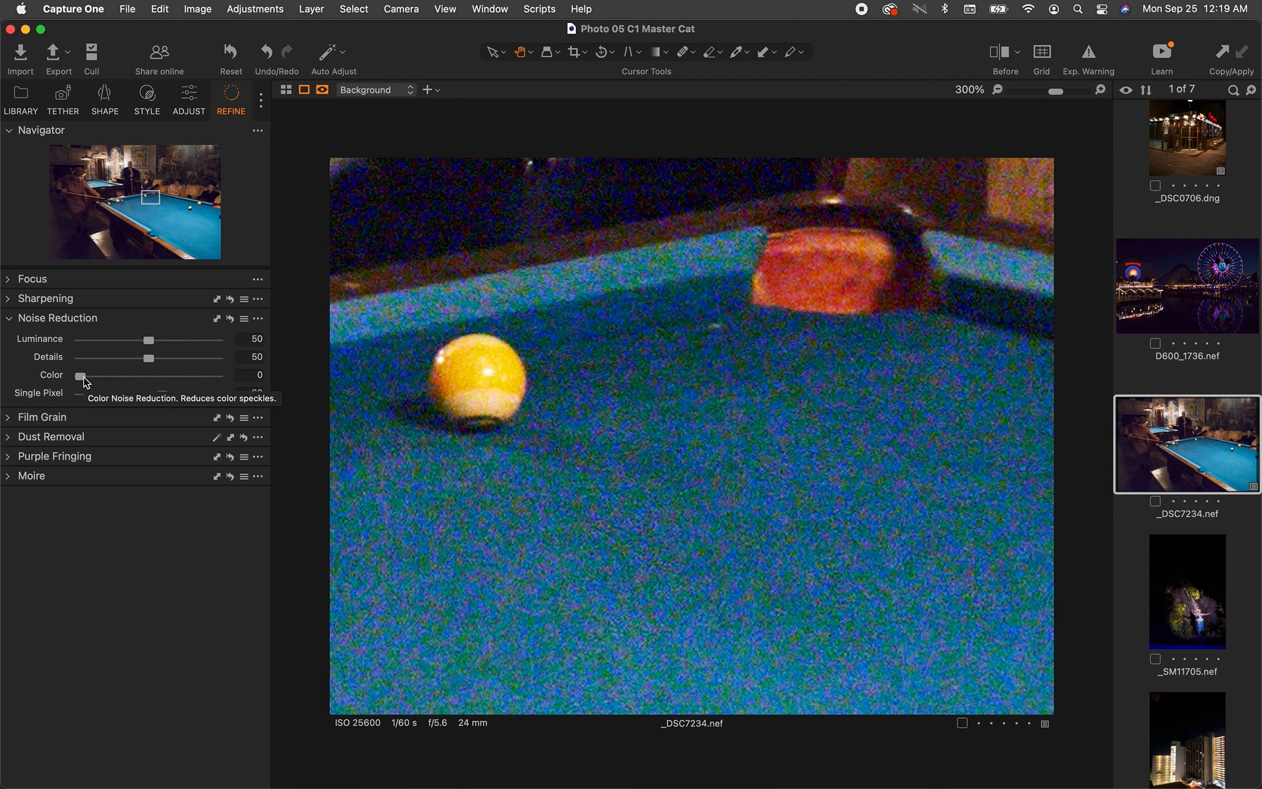
{"action": "key", "text": "super+z"}
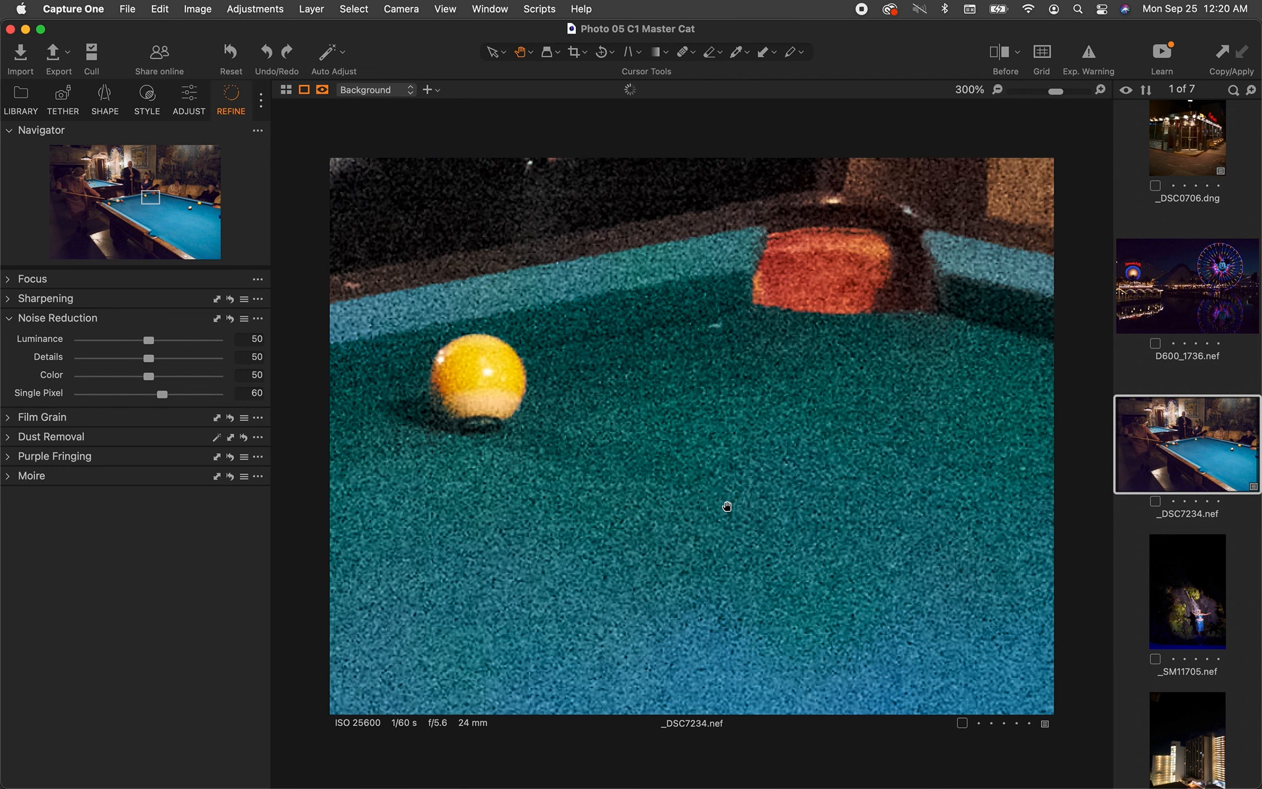
Step: Examine the remaining noise on the seated woman, the dark background and the table felt at 300% magnification
{"action": "left_click_drag", "start_coordinate": [671, 446], "coordinate": [817, 564]}
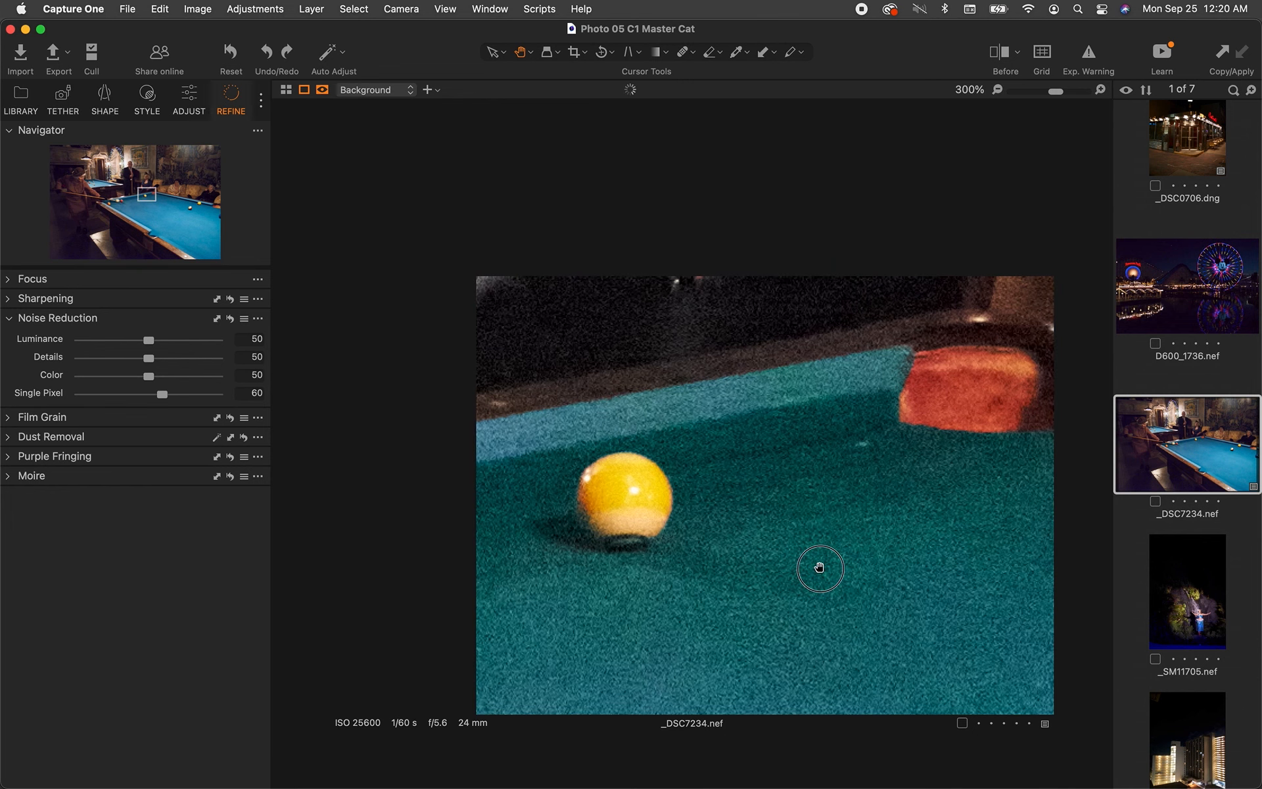
{"action": "left_click_drag", "start_coordinate": [706, 393], "coordinate": [853, 655]}
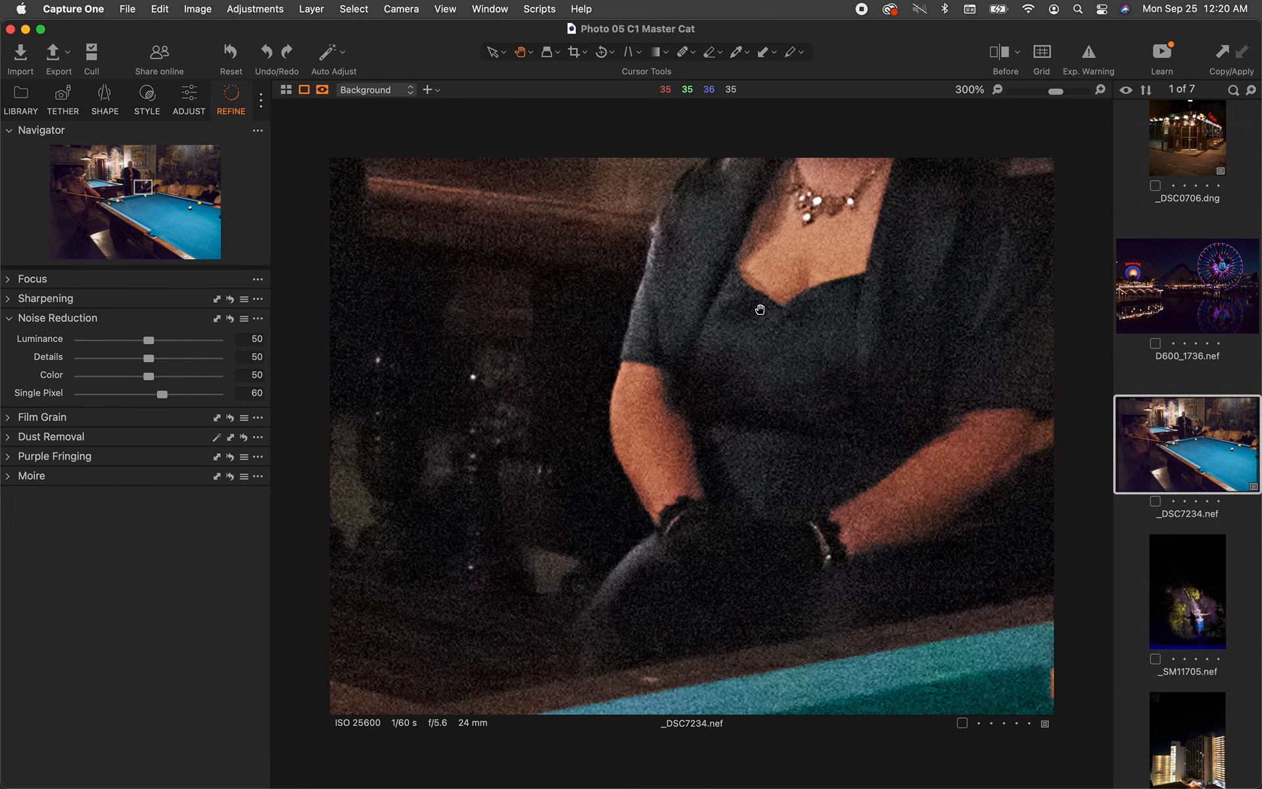
{"action": "left_click_drag", "start_coordinate": [761, 310], "coordinate": [708, 561]}
{"action": "left_click_drag", "start_coordinate": [742, 331], "coordinate": [991, 604]}
{"action": "left_click_drag", "start_coordinate": [535, 341], "coordinate": [732, 522]}
{"action": "left_click_drag", "start_coordinate": [472, 506], "coordinate": [270, 22]}
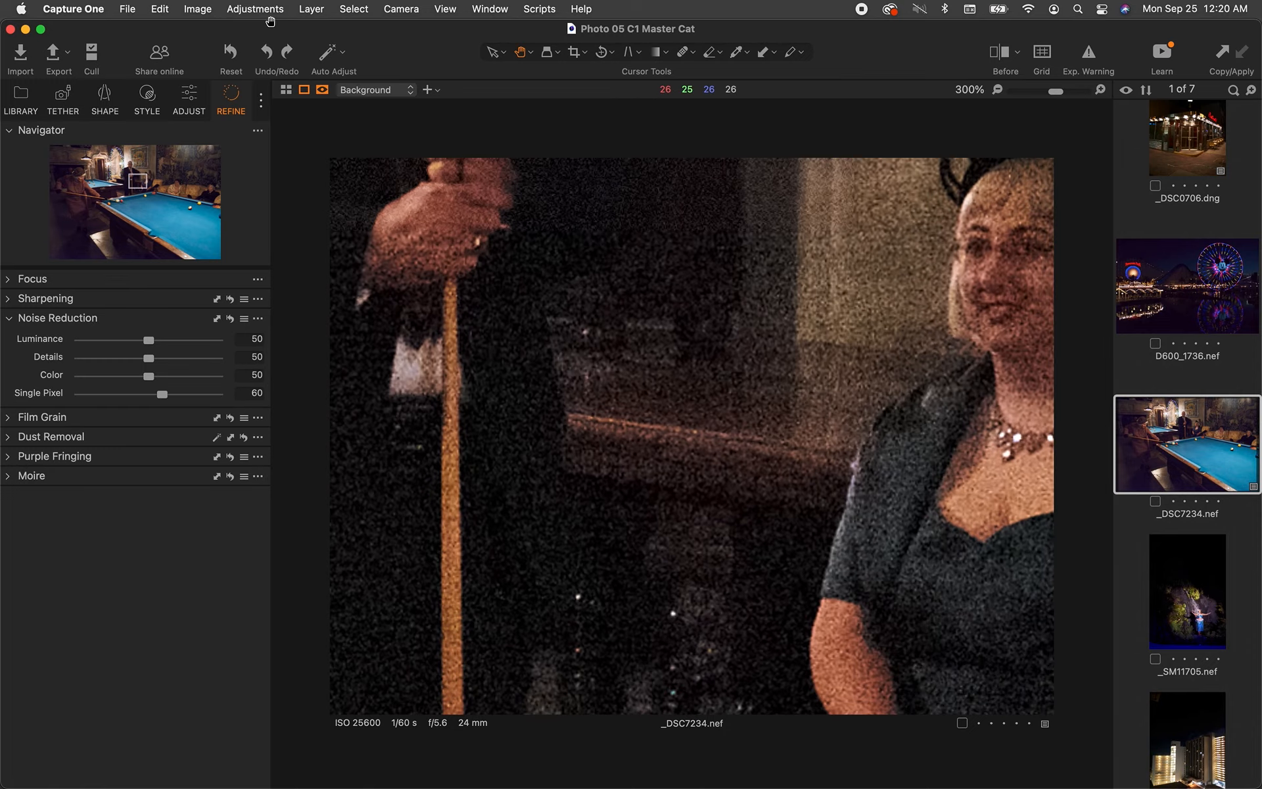
{"action": "left_click_drag", "start_coordinate": [517, 406], "coordinate": [432, 39]}
{"action": "left_click_drag", "start_coordinate": [490, 507], "coordinate": [507, 130]}
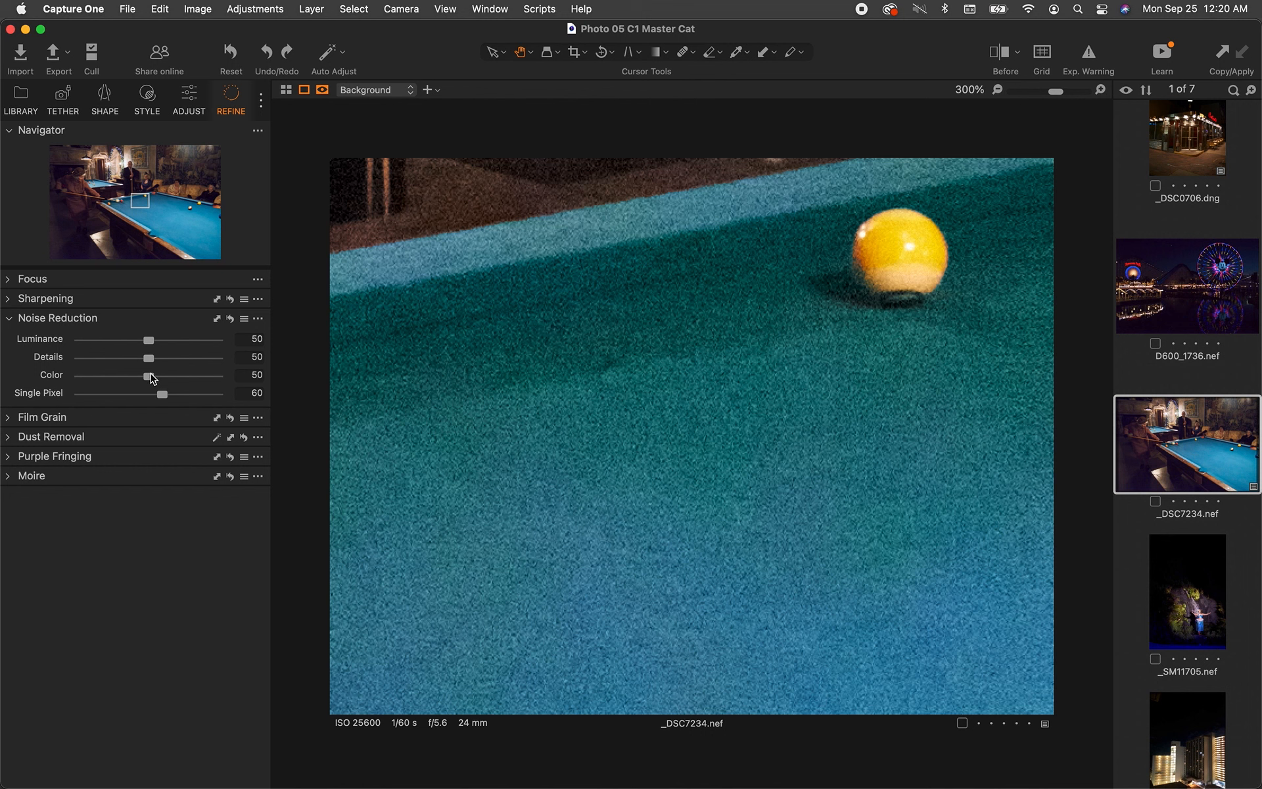
Step: Lower Color noise reduction to 35 and compare the image with and without the change
{"action": "left_click_drag", "start_coordinate": [149, 377], "coordinate": [133, 377]}
{"action": "left_click_drag", "start_coordinate": [134, 378], "coordinate": [132, 378]}
{"action": "left_click_drag", "start_coordinate": [475, 361], "coordinate": [505, 648]}
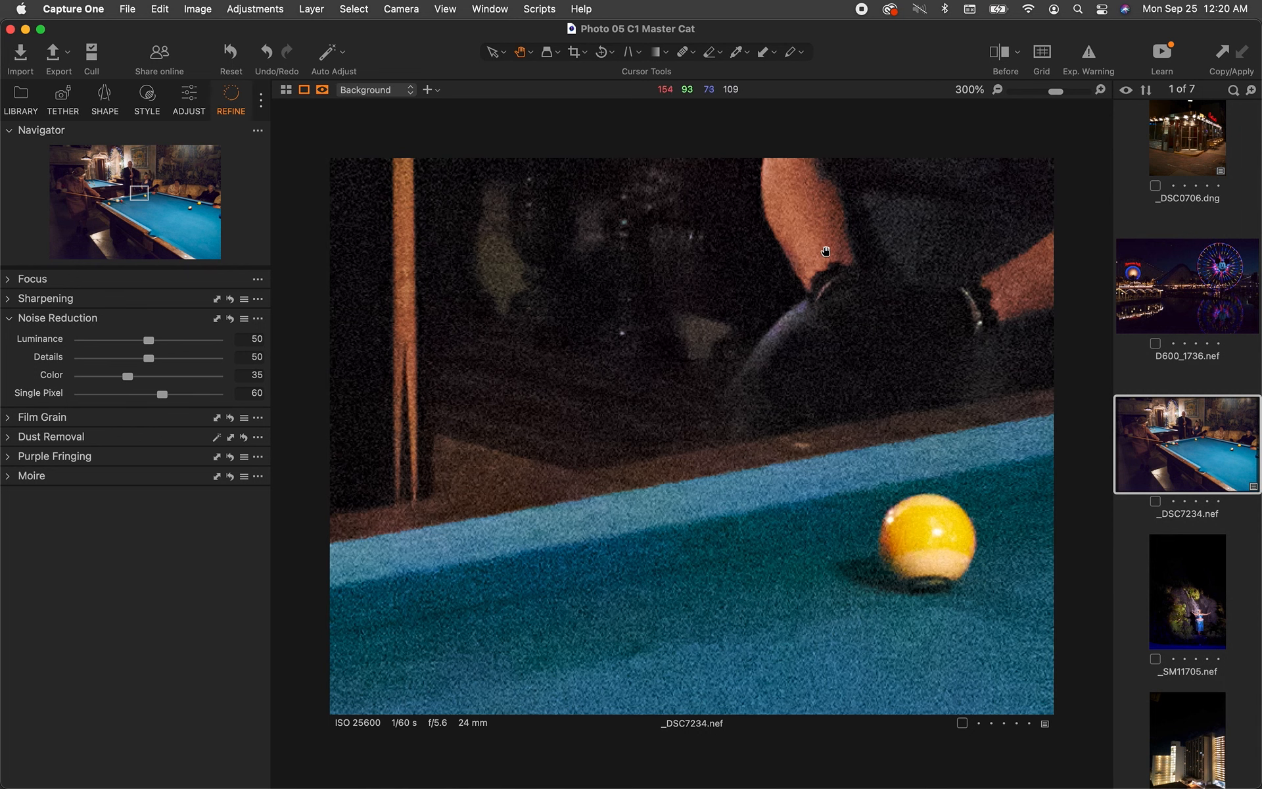
{"action": "key", "text": "super+z"}
{"action": "key", "text": "super+shift+z"}
Step: Try Color noise reduction at 16 and check the blue felt around the yellow ball
{"action": "left_click", "coordinate": [128, 377]}
{"action": "left_click_drag", "start_coordinate": [127, 378], "coordinate": [102, 381]}
{"action": "left_click_drag", "start_coordinate": [653, 565], "coordinate": [653, 279]}
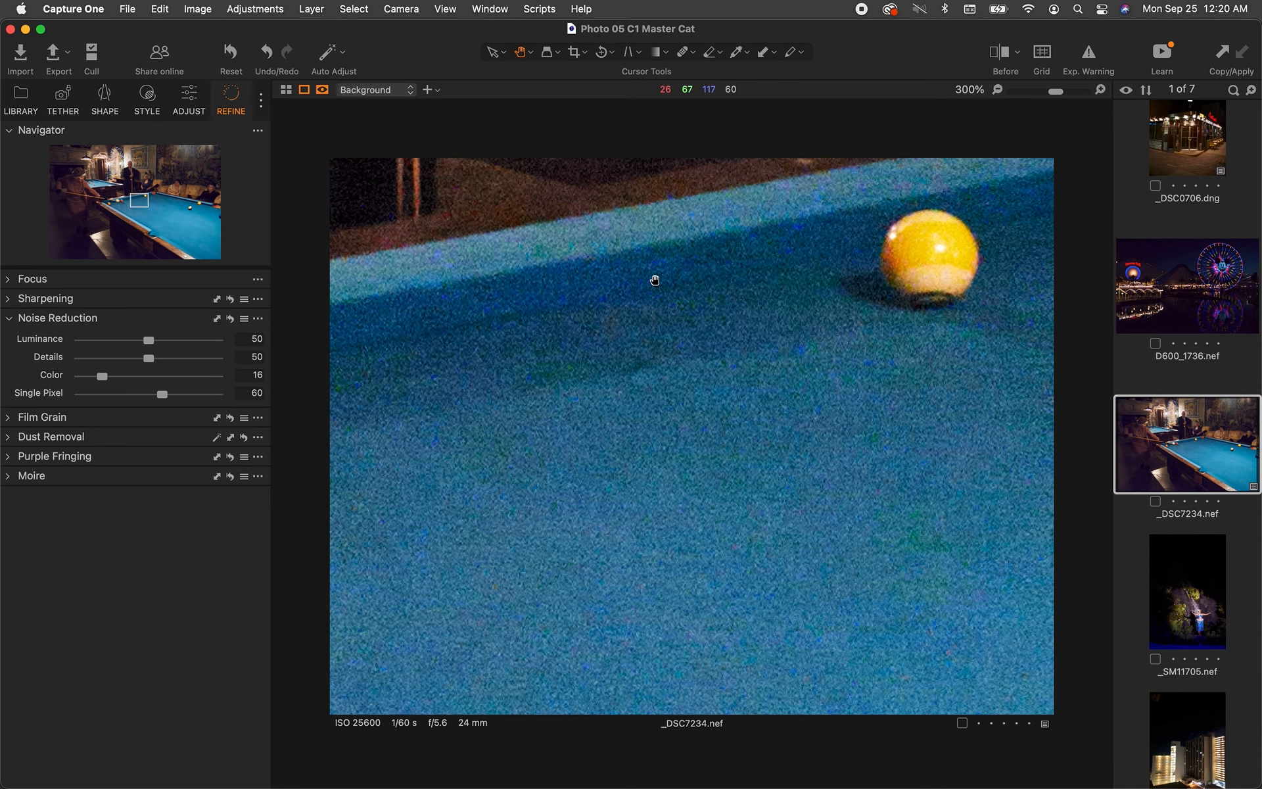
Step: Set Color noise reduction to 35 and fit the whole photo in the viewer
{"action": "left_click", "coordinate": [257, 375]}
{"action": "double_click", "coordinate": [264, 374]}
{"action": "key", "text": "Up"}
{"action": "key", "text": "Up"}
{"action": "key", "text": "Up"}
{"action": "key", "text": "Up"}
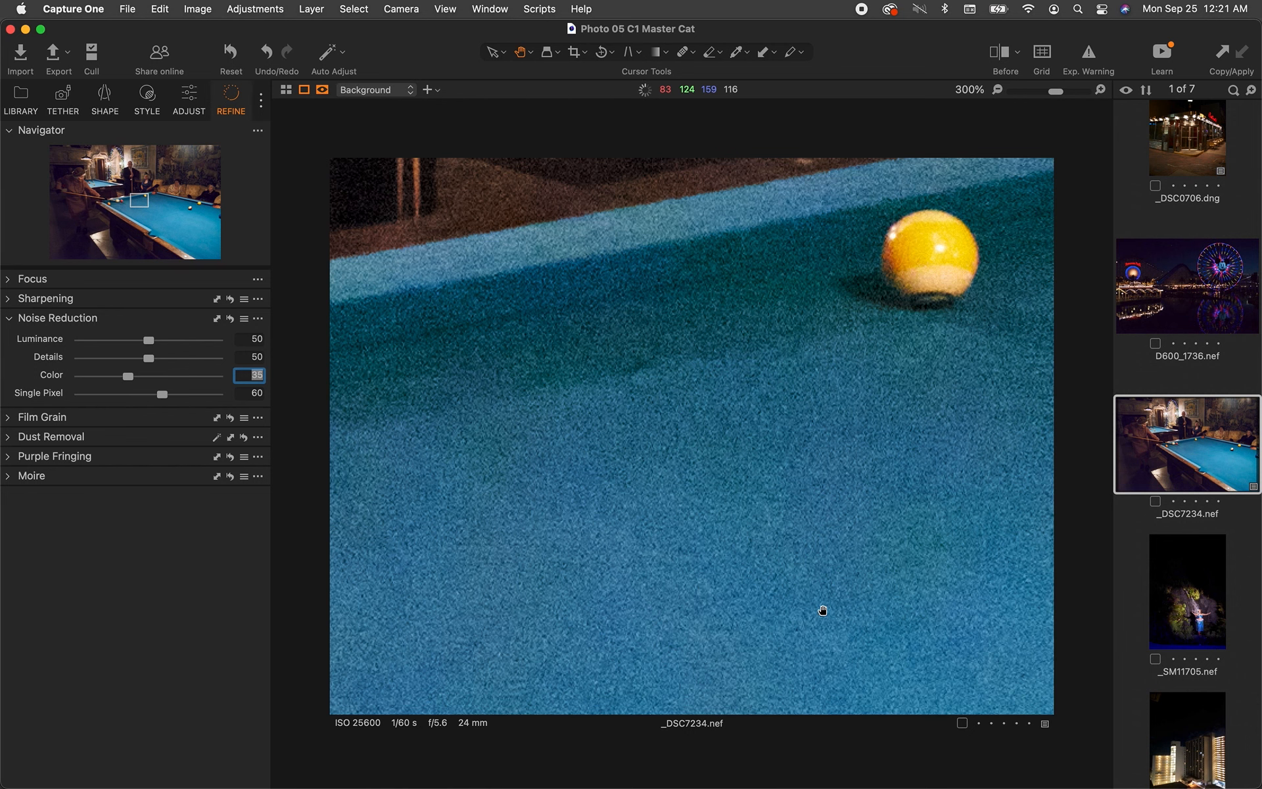
{"action": "key", "text": "super+0"}
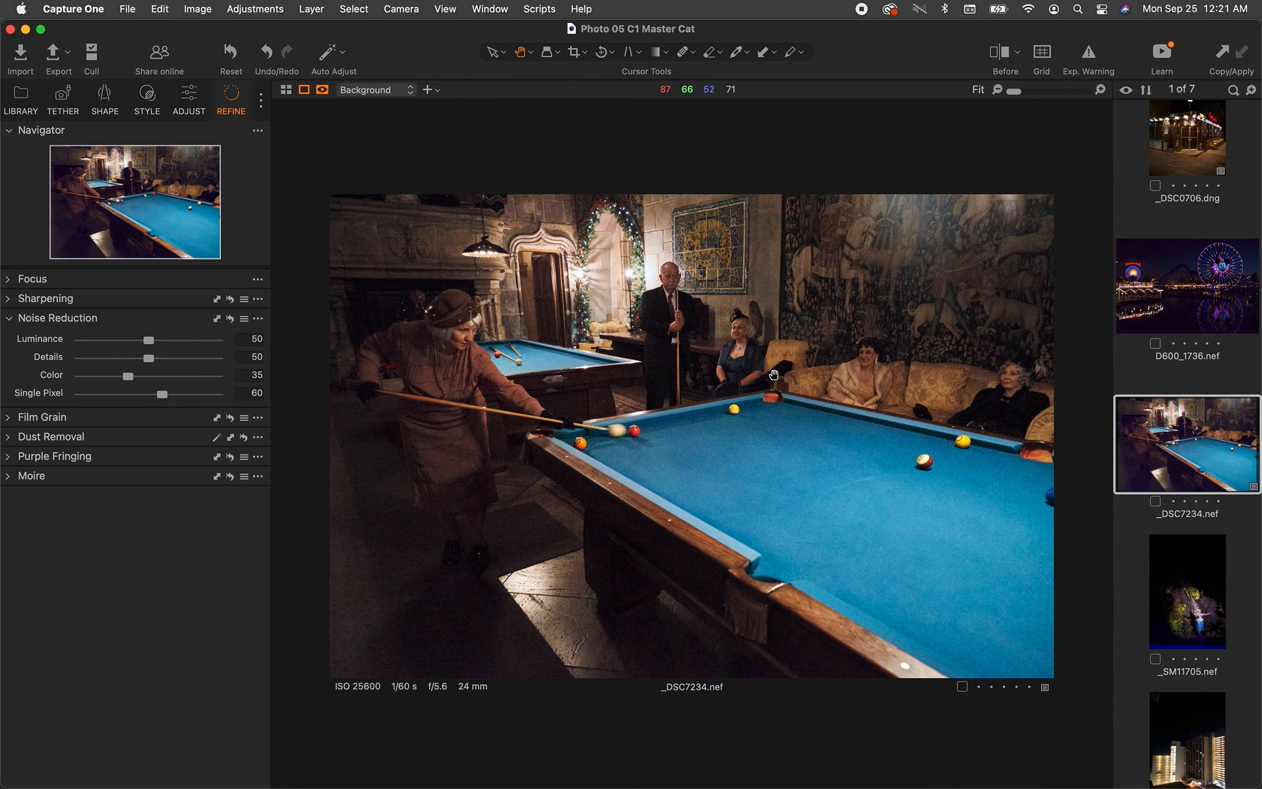
Step: Compare the edited pool table photo with its unedited original using a split Before view across the whole image
{"action": "left_click", "coordinate": [1004, 56]}
{"action": "left_click_drag", "start_coordinate": [702, 438], "coordinate": [364, 436]}
{"action": "mouse_move", "coordinate": [310, 399]}
{"action": "left_mouse_down"}
{"action": "mouse_move", "coordinate": [287, 397]}
{"action": "mouse_move", "coordinate": [401, 375]}
{"action": "mouse_move", "coordinate": [749, 362]}
{"action": "mouse_move", "coordinate": [809, 434]}
{"action": "mouse_move", "coordinate": [1066, 400]}
{"action": "mouse_move", "coordinate": [313, 396]}
{"action": "left_mouse_up"}
{"action": "left_click", "coordinate": [998, 54]}
Step: Try warmer white balance Kelvin values of 2800 and 3001, compare them with the earlier setting, and undo them
{"action": "left_click", "coordinate": [10, 320]}
{"action": "left_click", "coordinate": [195, 94]}
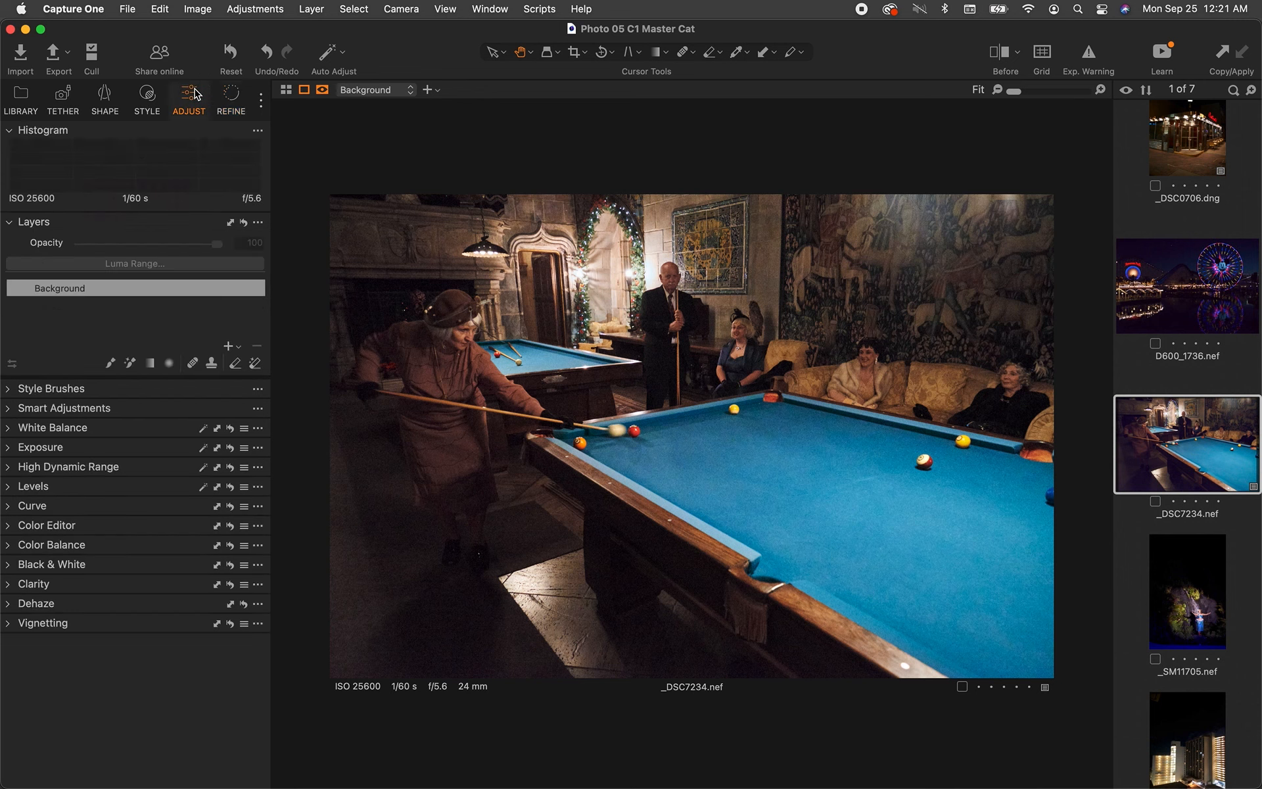
{"action": "left_click", "coordinate": [8, 432]}
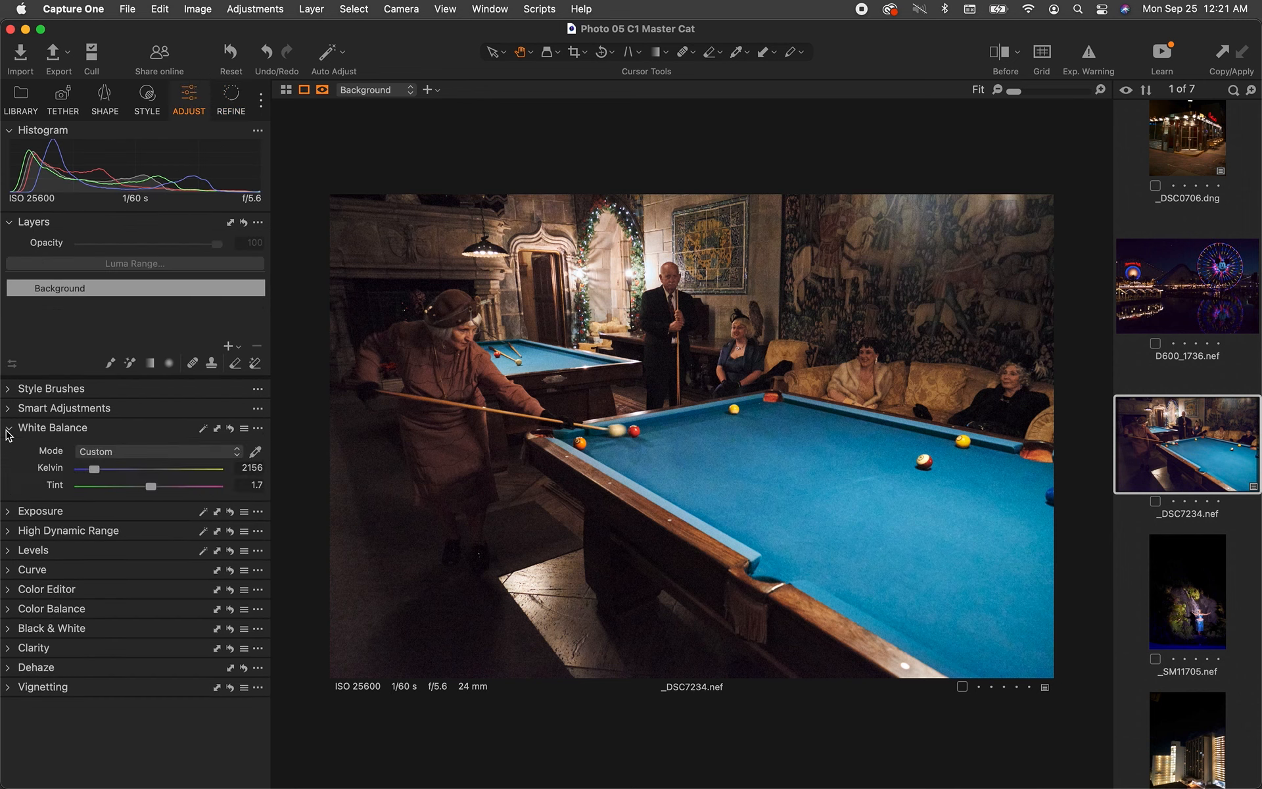
{"action": "left_click", "coordinate": [256, 468]}
{"action": "type", "text": "2800"}
{"action": "key", "text": "super+z"}
{"action": "key", "text": "super+shift+z"}
{"action": "mouse_move", "coordinate": [94, 470]}
{"action": "left_mouse_down"}
{"action": "mouse_move", "coordinate": [120, 474]}
{"action": "mouse_move", "coordinate": [101, 473]}
{"action": "left_mouse_up"}
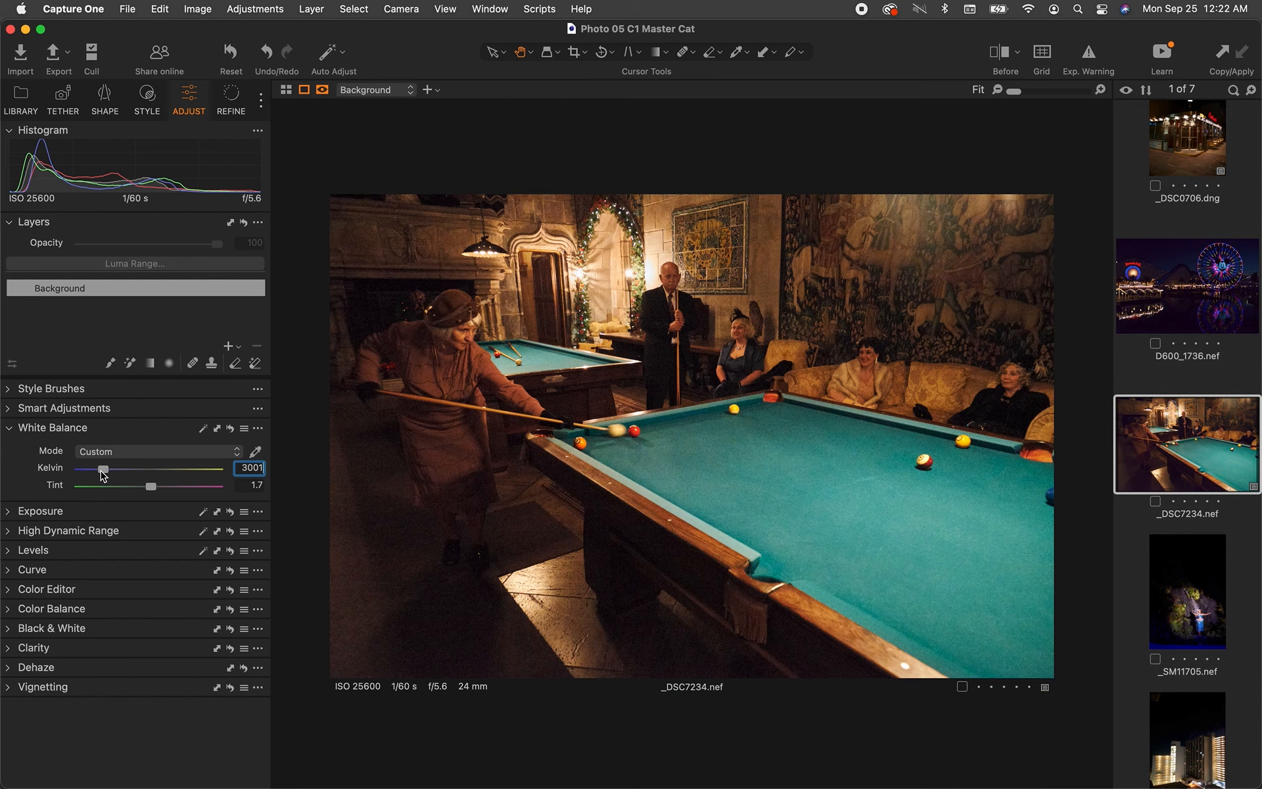
{"action": "key", "text": "super+z"}
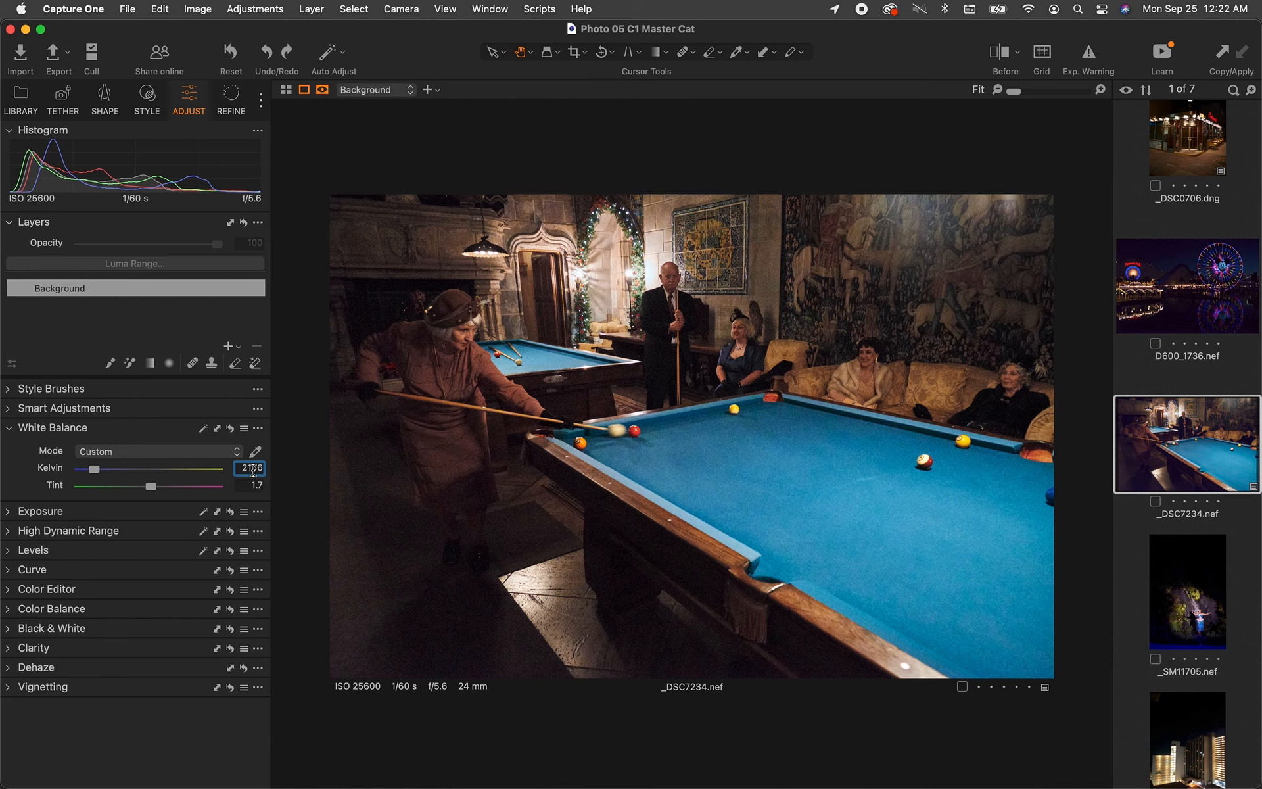
Step: Try a white balance Kelvin of 2700, compare the photo with and without it, and undo it
{"action": "double_click", "coordinate": [253, 468]}
{"action": "type", "text": "2700"}
{"action": "key", "text": "Return"}
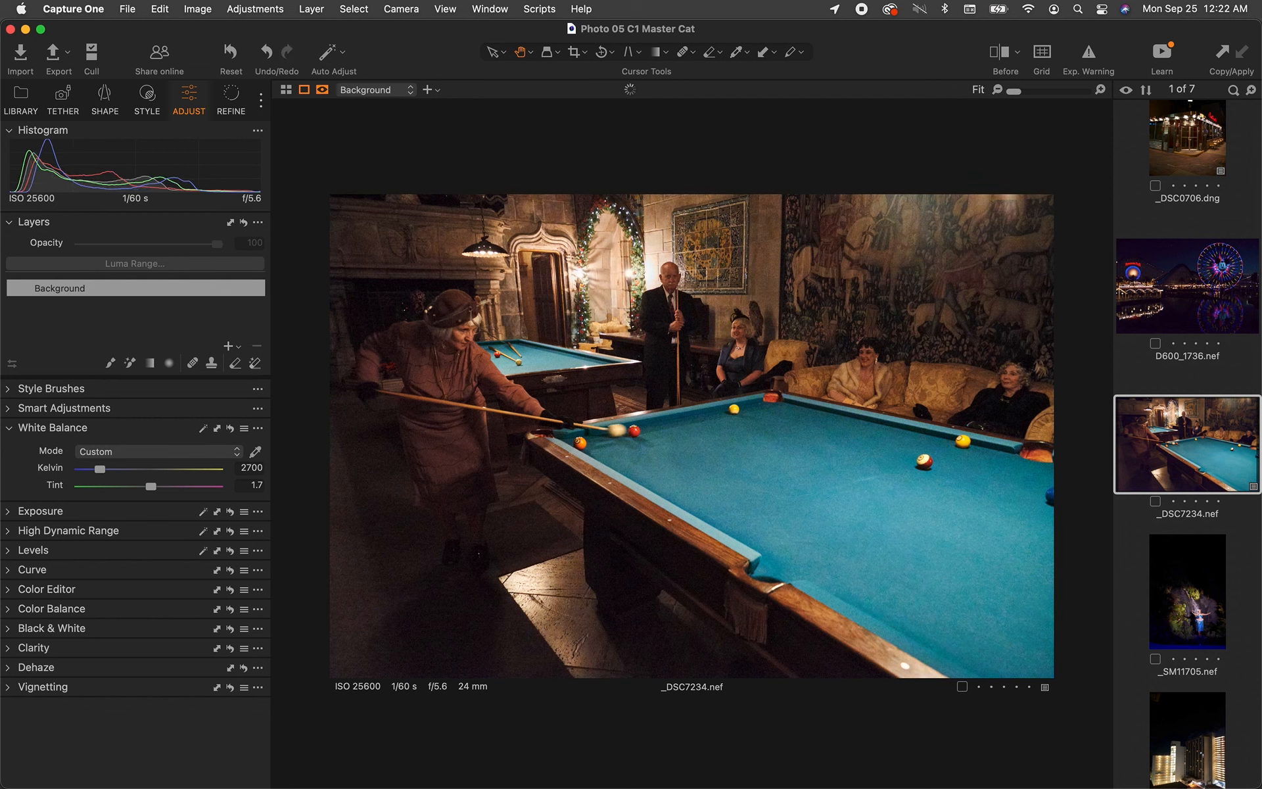
{"action": "key", "text": "super+z"}
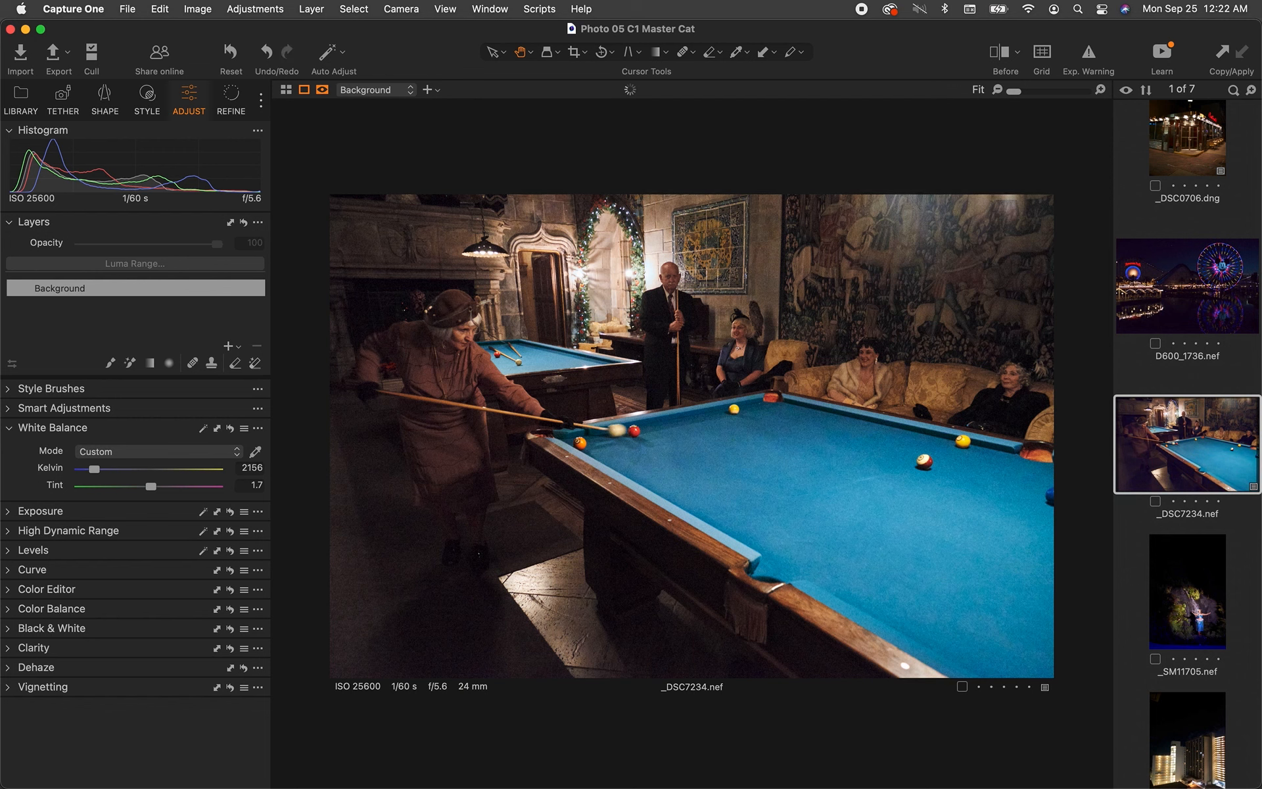
{"action": "key", "text": "super+shift+z"}
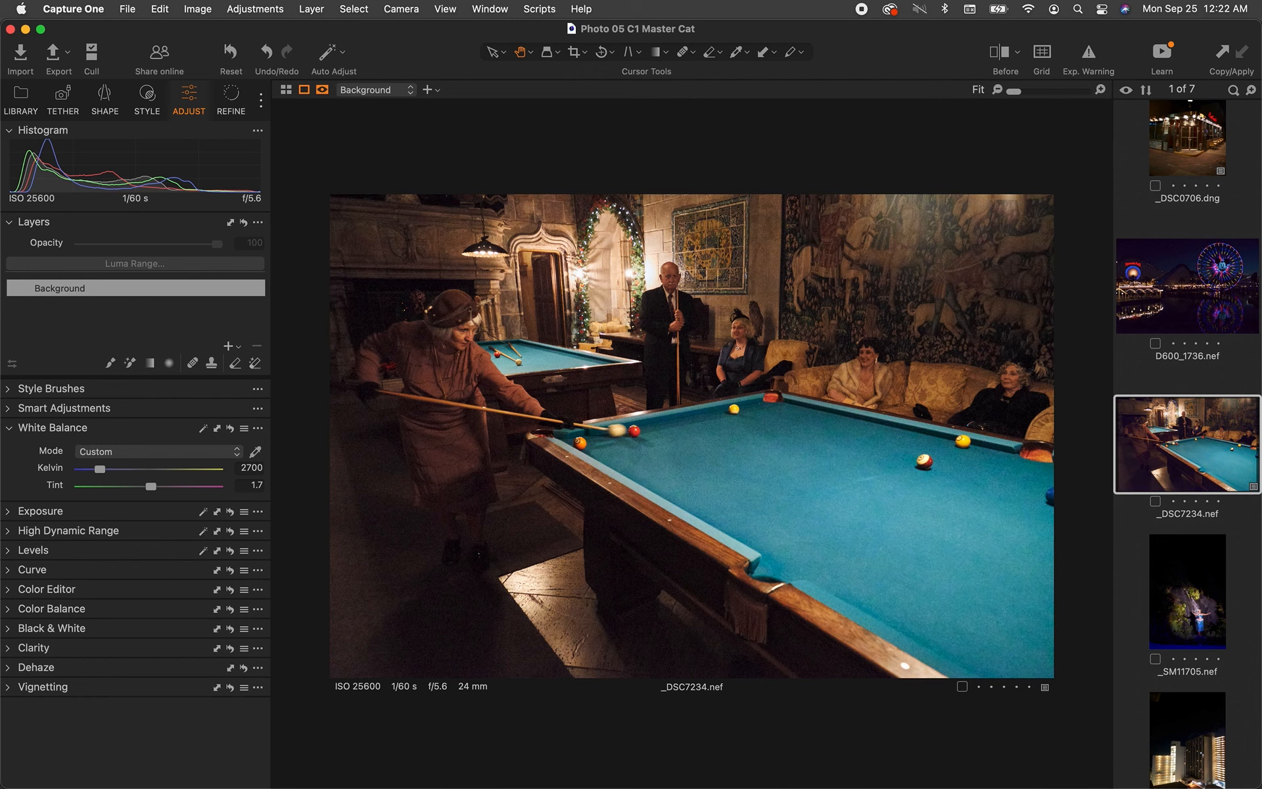
{"action": "key", "text": "super+z"}
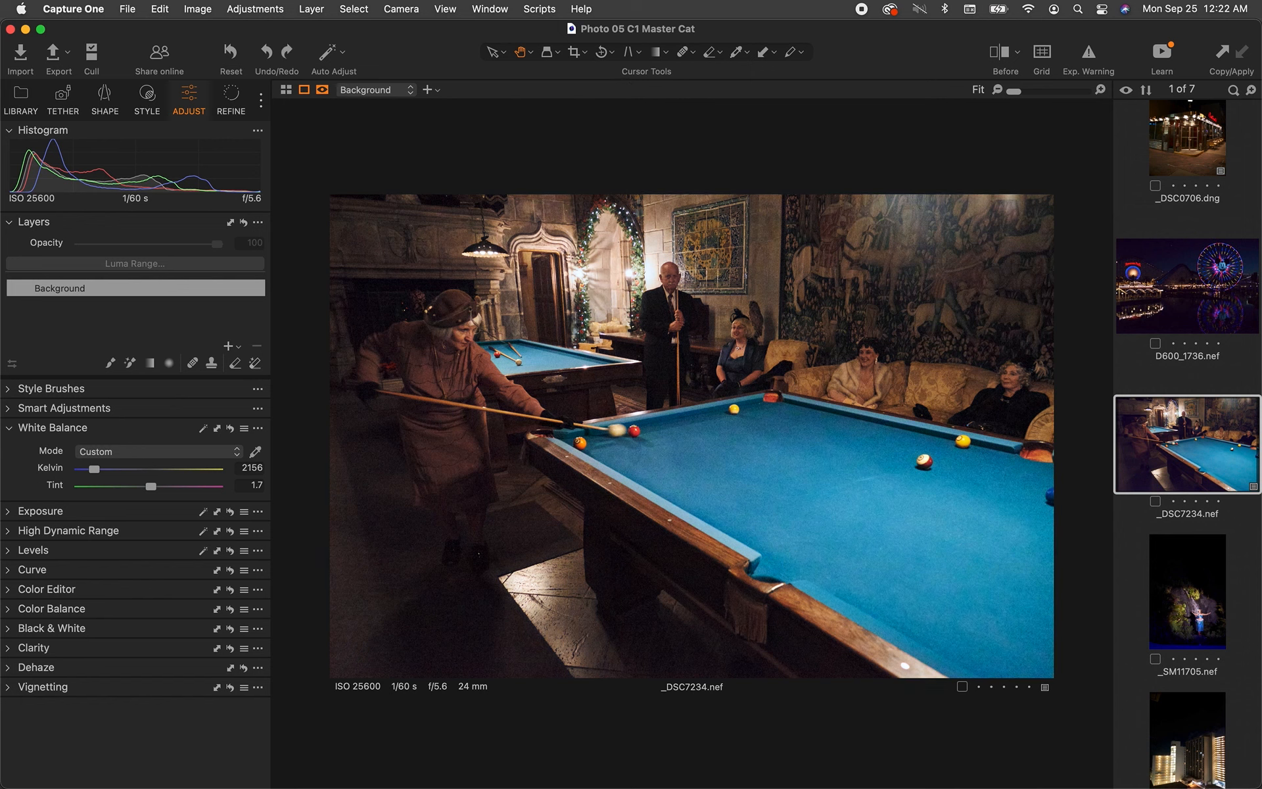
Step: Set the photo's white balance Kelvin to 2350
{"action": "left_click", "coordinate": [251, 471]}
{"action": "type", "text": "2350"}
{"action": "key", "text": "Return"}
Step: Try Luminance noise reduction at 0 and check the blue felt around the yellow ball at 300% magnification
{"action": "left_click", "coordinate": [224, 101]}
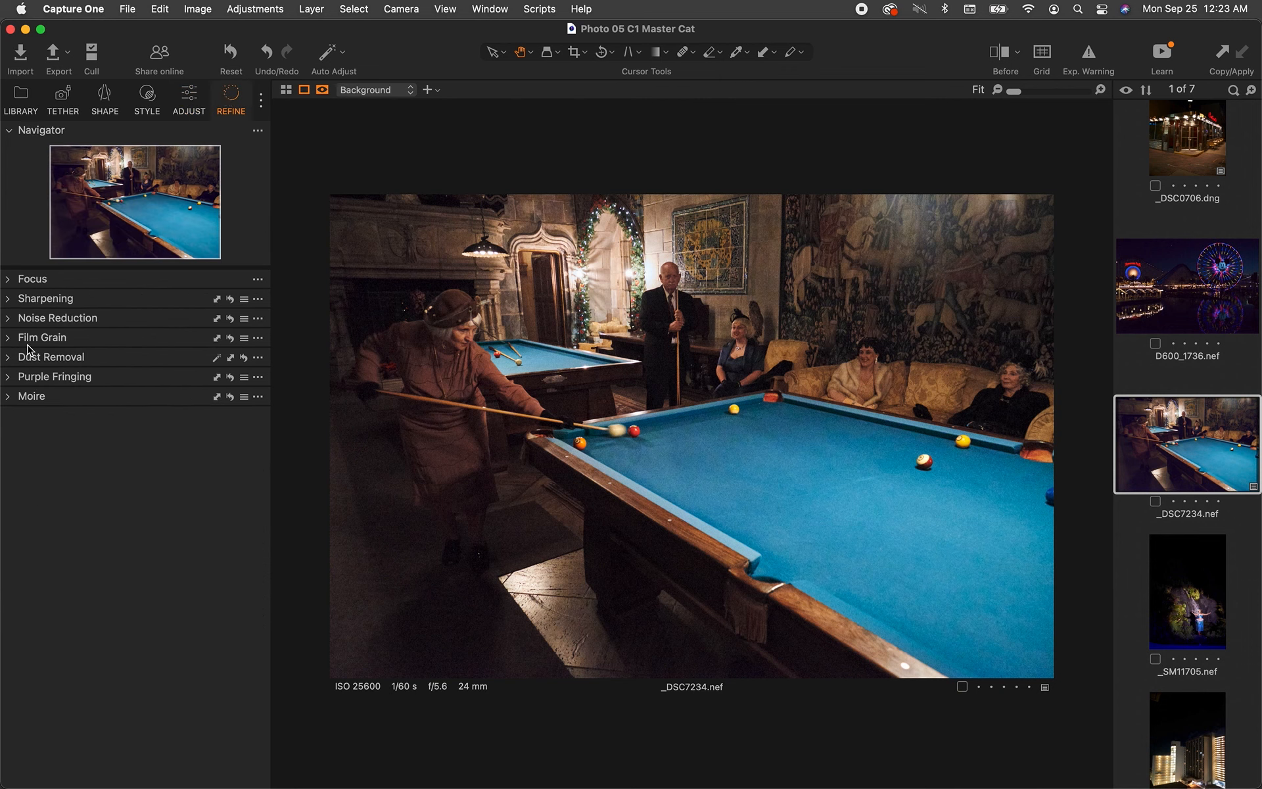
{"action": "left_click", "coordinate": [9, 318]}
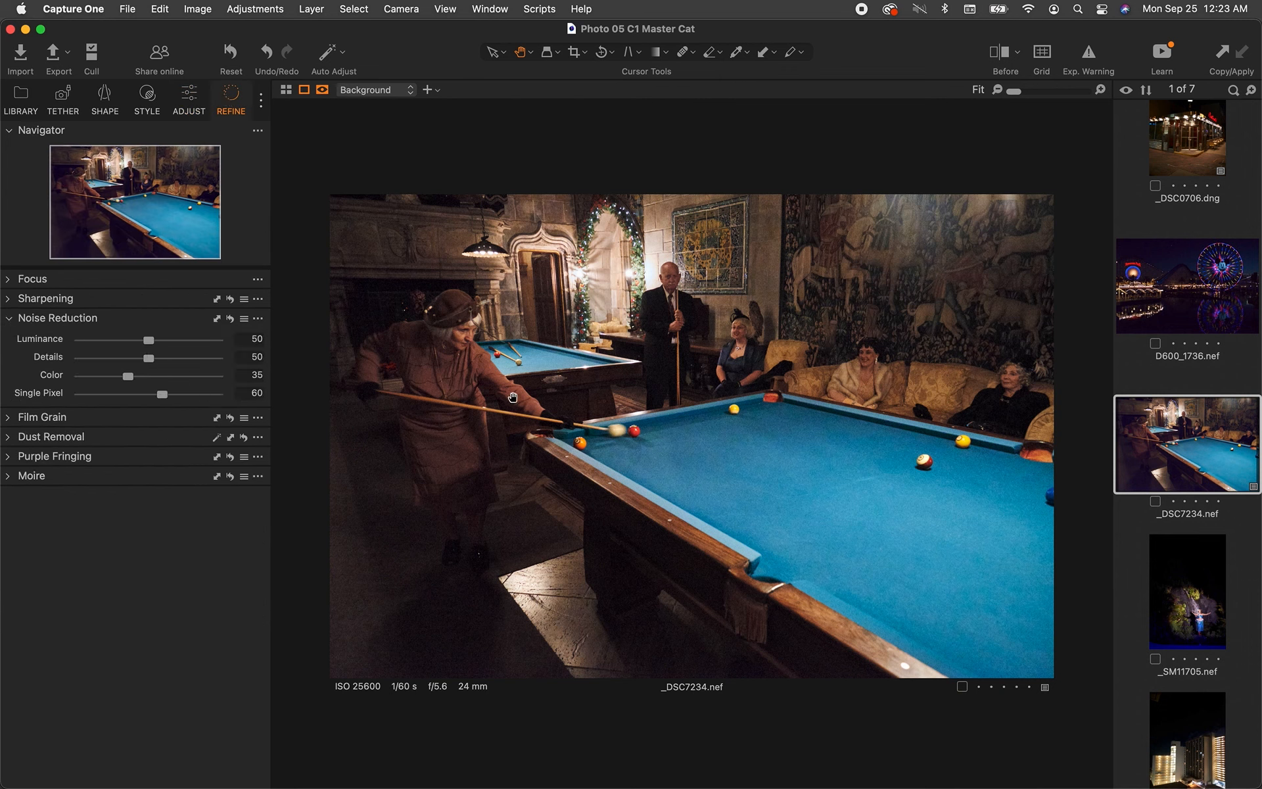
{"action": "double_click", "coordinate": [715, 424]}
{"action": "key", "text": "super+plus"}
{"action": "key", "text": "super+plus"}
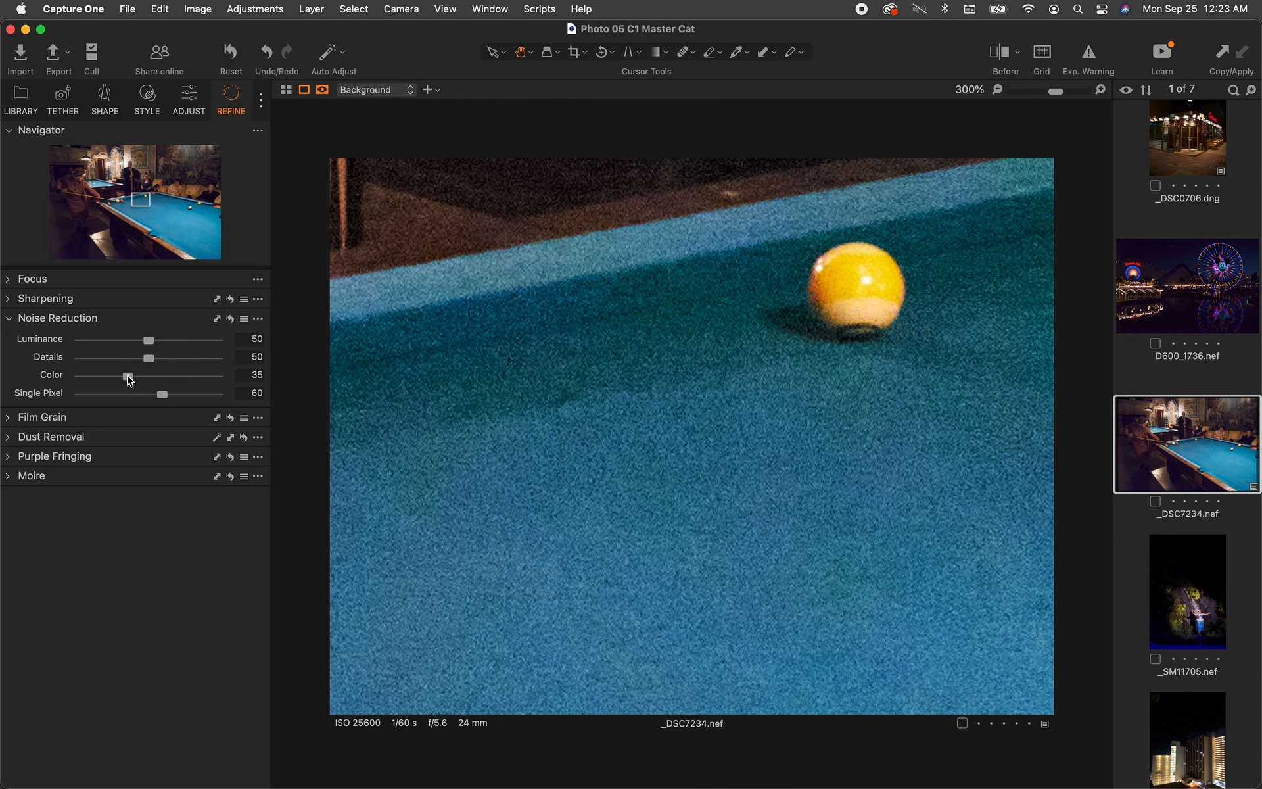
{"action": "left_click", "coordinate": [150, 341]}
{"action": "left_click_drag", "start_coordinate": [150, 341], "coordinate": [31, 341]}
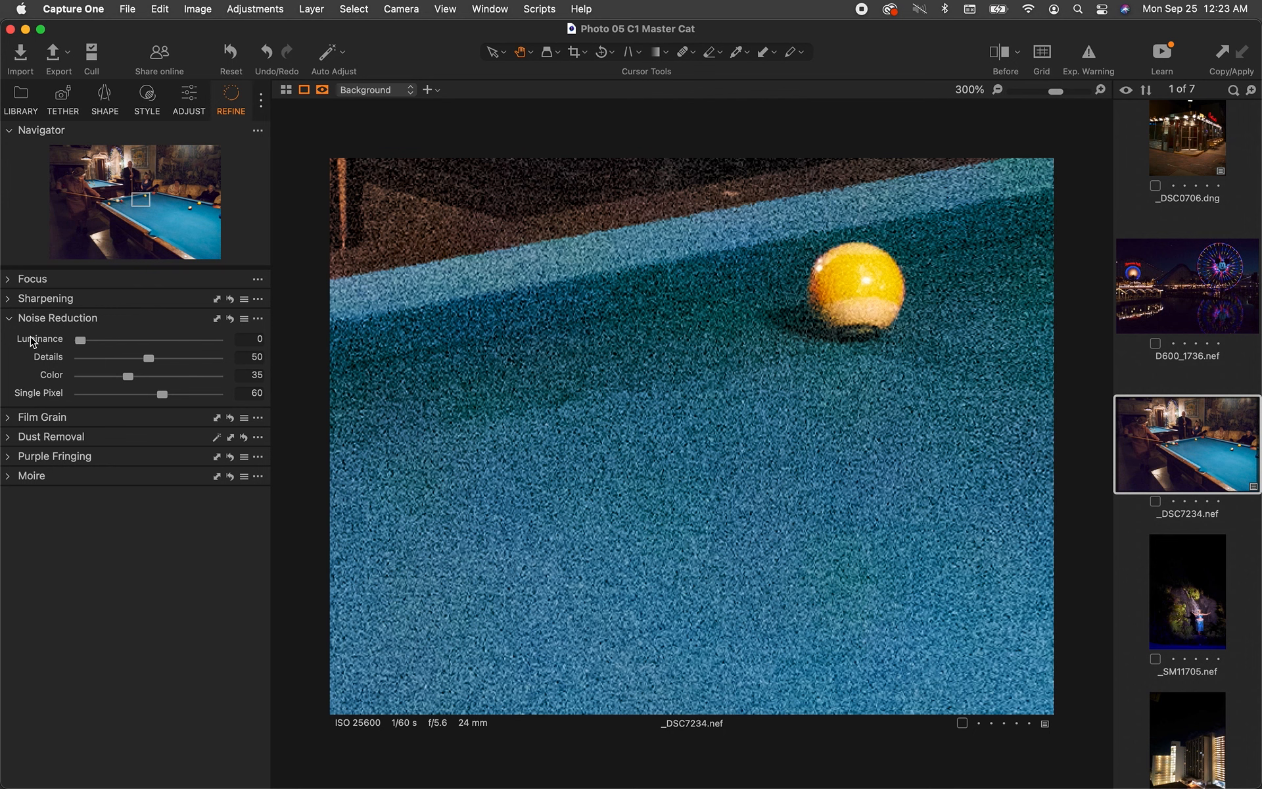
Step: Try Luminance noise reduction at 9 and inspect the far pool table and the face of the woman with the cue
{"action": "left_click", "coordinate": [81, 341]}
{"action": "left_click_drag", "start_coordinate": [81, 340], "coordinate": [96, 343]}
{"action": "left_click_drag", "start_coordinate": [617, 427], "coordinate": [577, 680]}
{"action": "left_click_drag", "start_coordinate": [727, 360], "coordinate": [1256, 557]}
{"action": "left_click_drag", "start_coordinate": [637, 428], "coordinate": [1150, 634]}
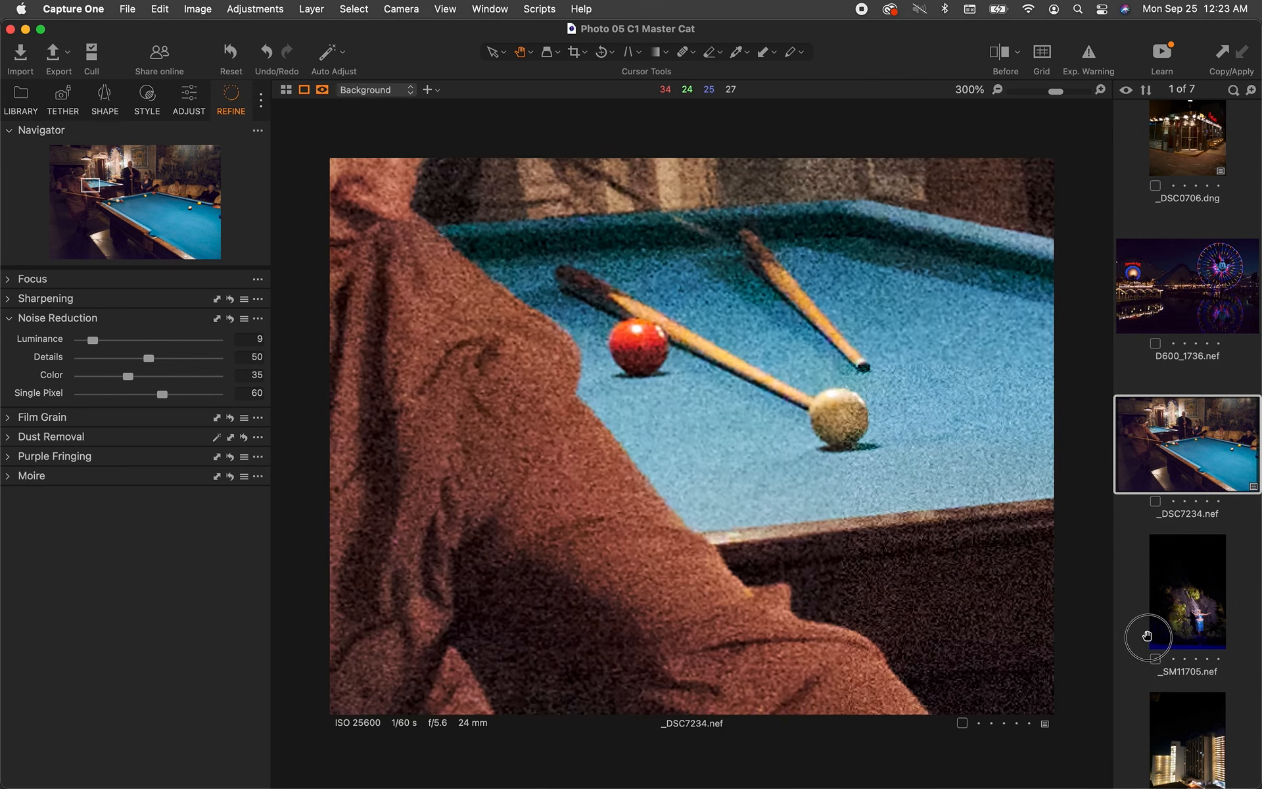
{"action": "left_click_drag", "start_coordinate": [710, 484], "coordinate": [1143, 707]}
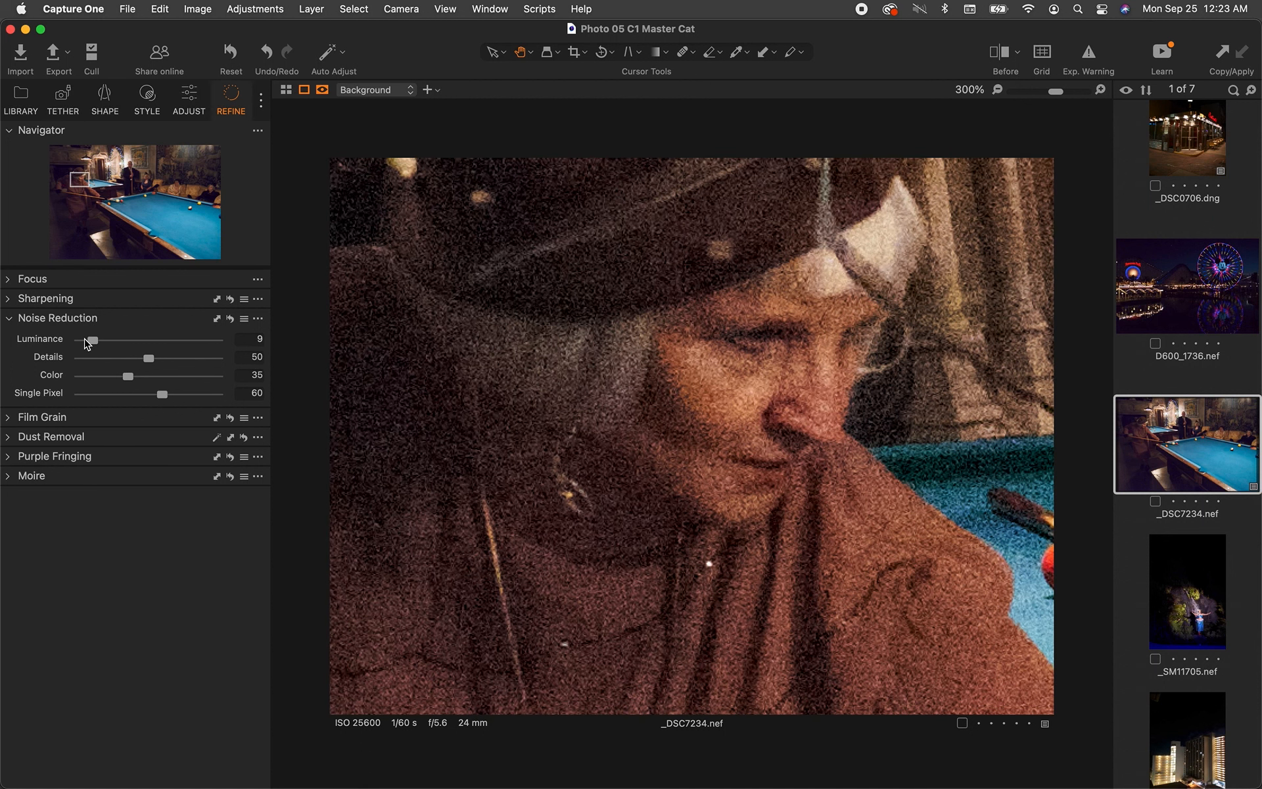
Step: Try Luminance noise reduction at 33 and check the result on the whole photo and on the felt at 100%
{"action": "double_click", "coordinate": [92, 341]}
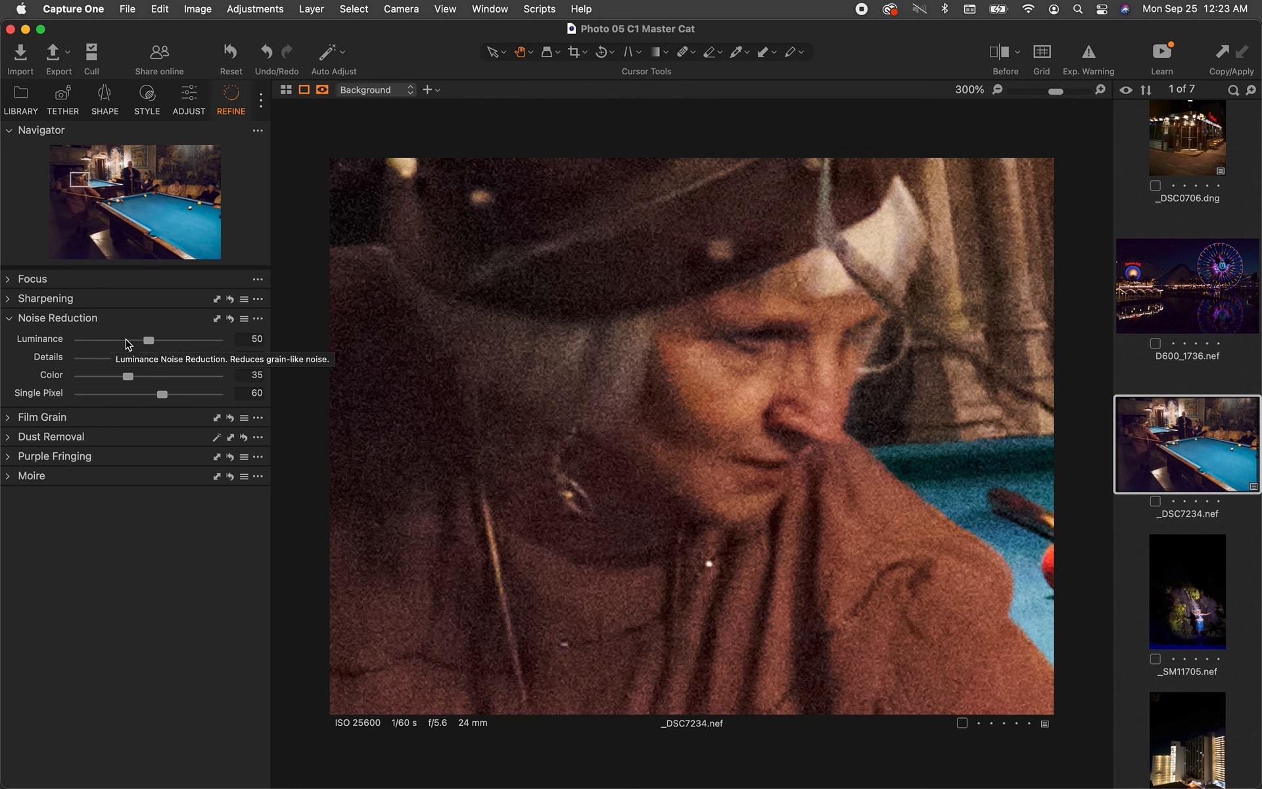
{"action": "left_click", "coordinate": [127, 340]}
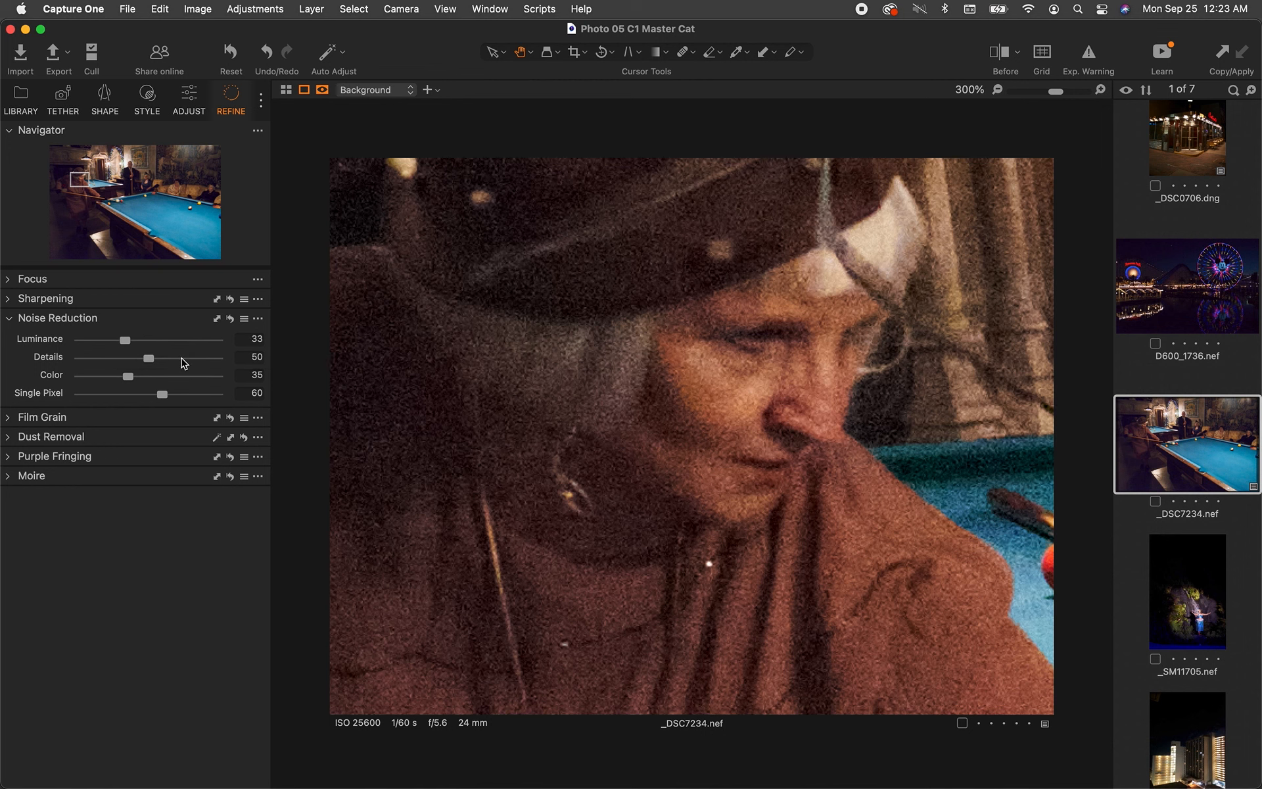
{"action": "key", "text": "super+0"}
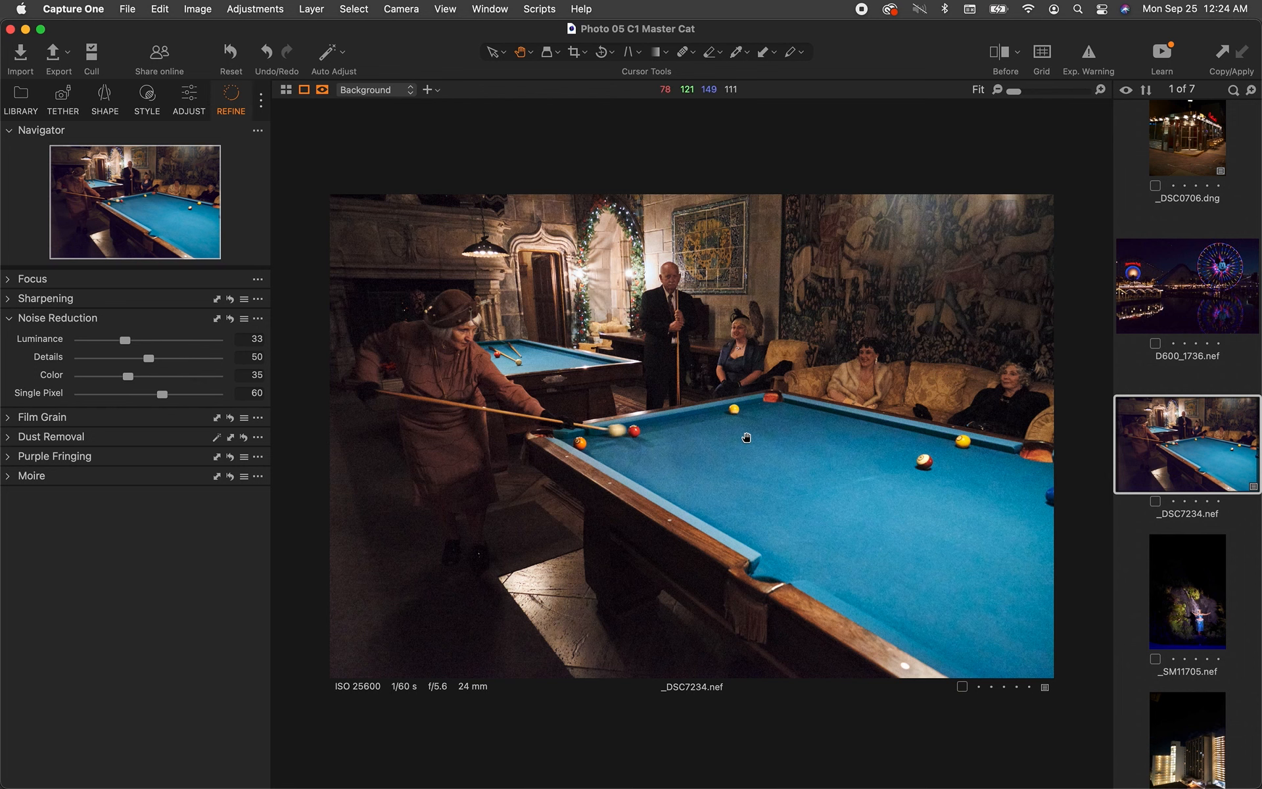
{"action": "left_click", "coordinate": [747, 437]}
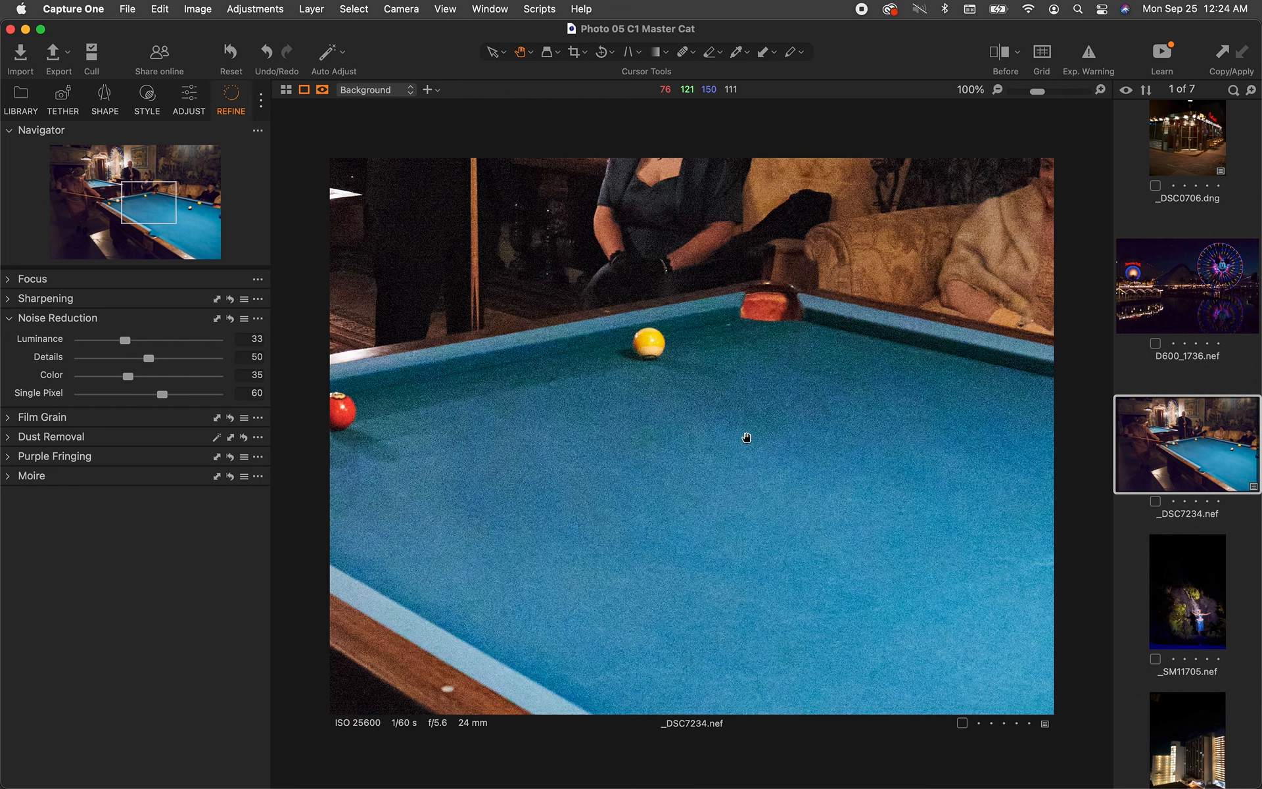
{"action": "left_click", "coordinate": [747, 437]}
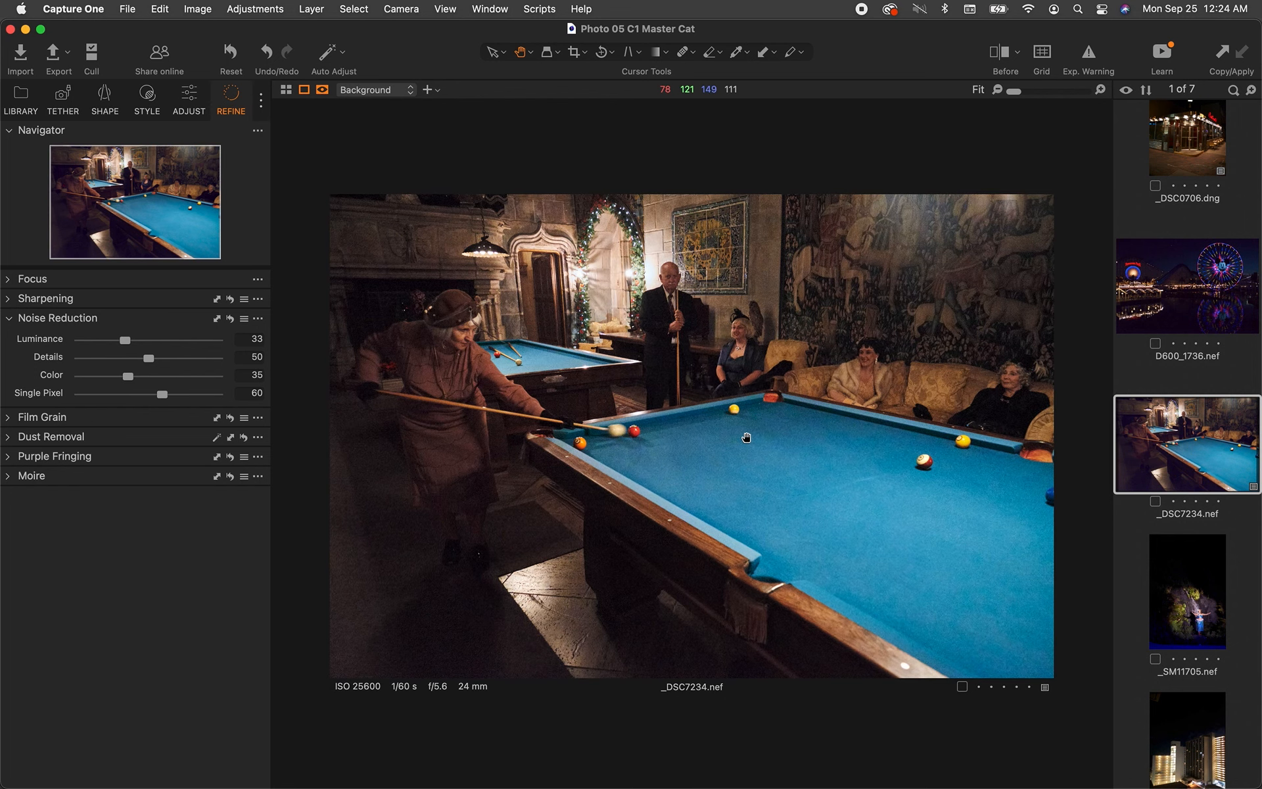
{"action": "left_click", "coordinate": [747, 438]}
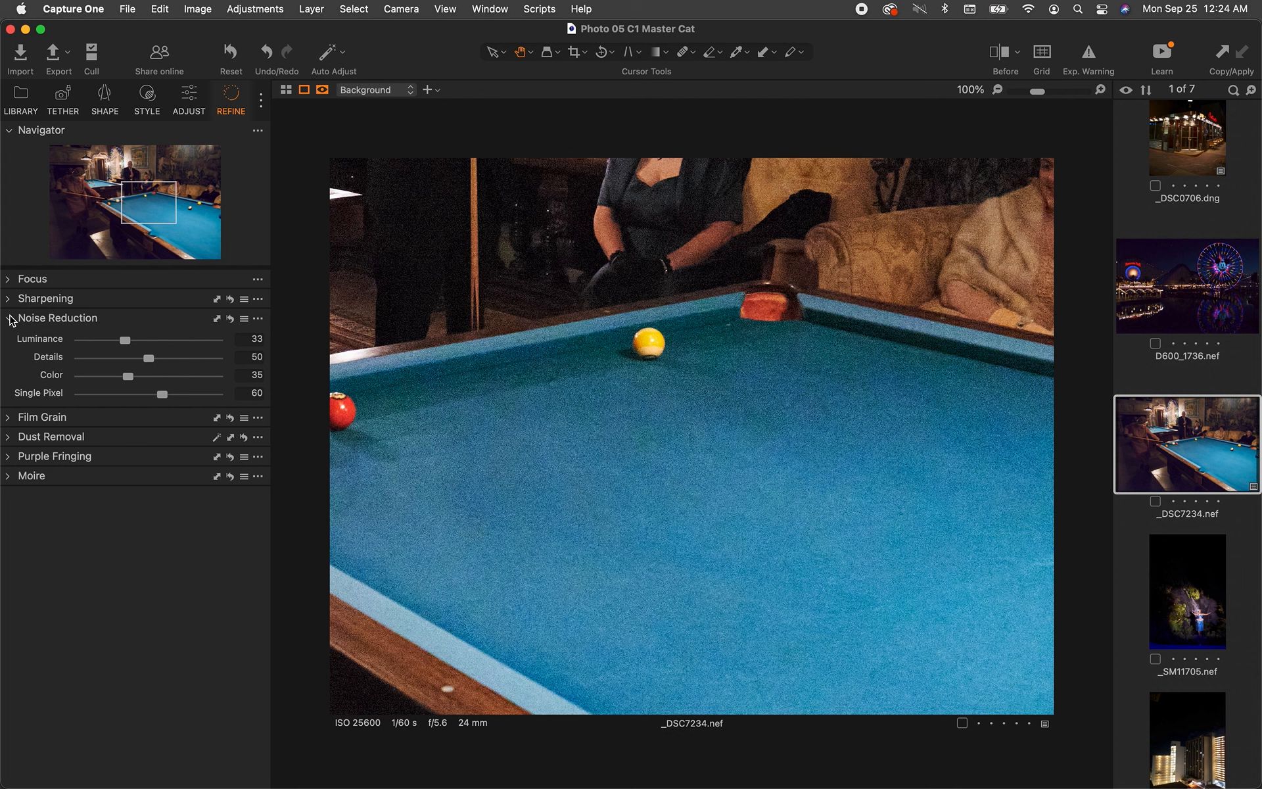
Step: Reset Luminance noise reduction to its default of 50
{"action": "left_click", "coordinate": [10, 319]}
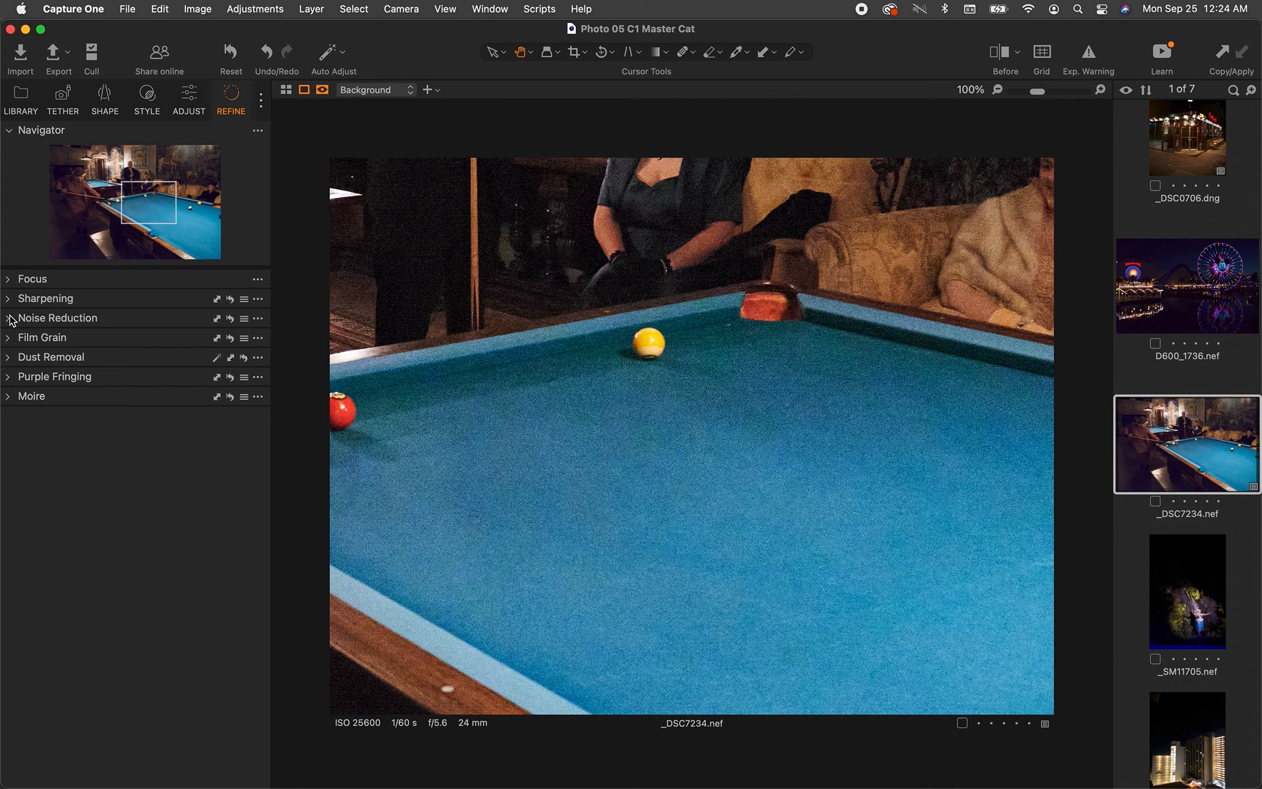
{"action": "left_click", "coordinate": [9, 319]}
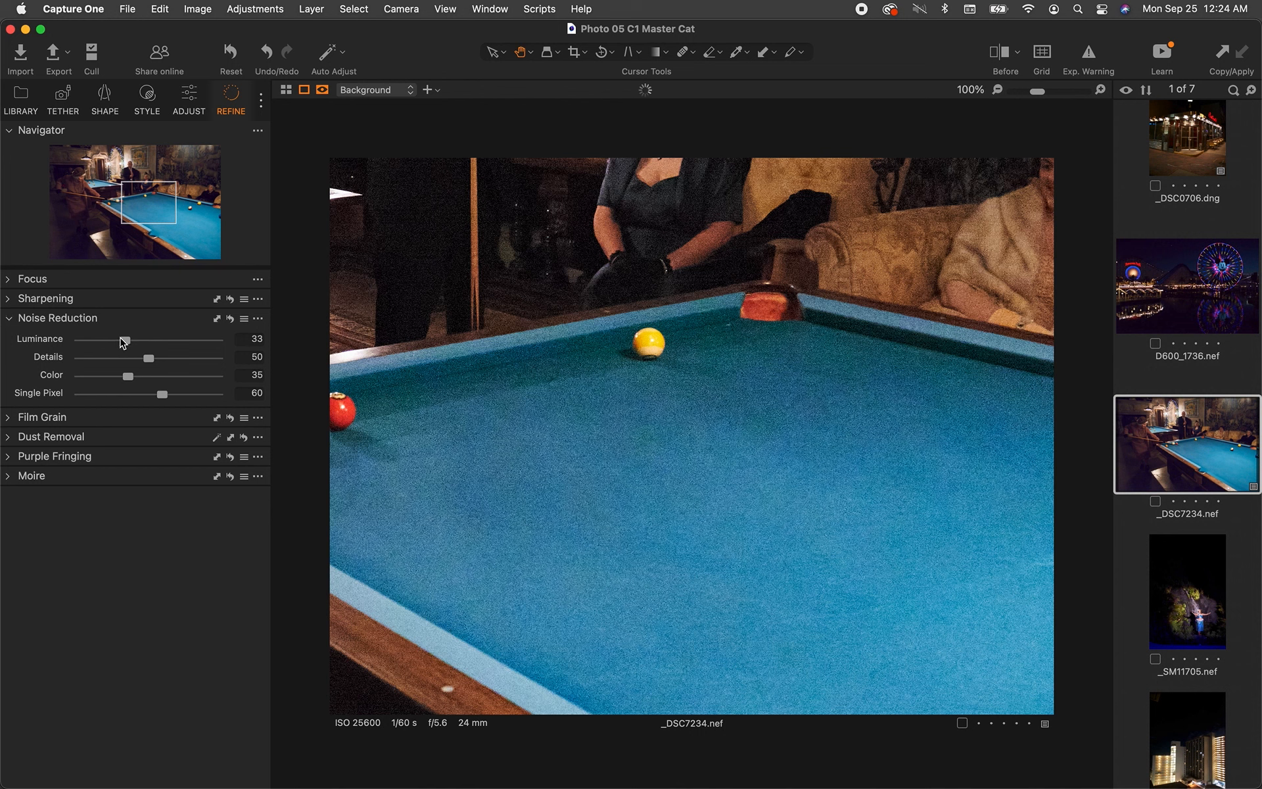
{"action": "double_click", "coordinate": [123, 341]}
Step: Review the Film Grain types, try Fine Grain with Impact at 0, and check the whole photo and the felt at 100%
{"action": "left_click", "coordinate": [8, 419]}
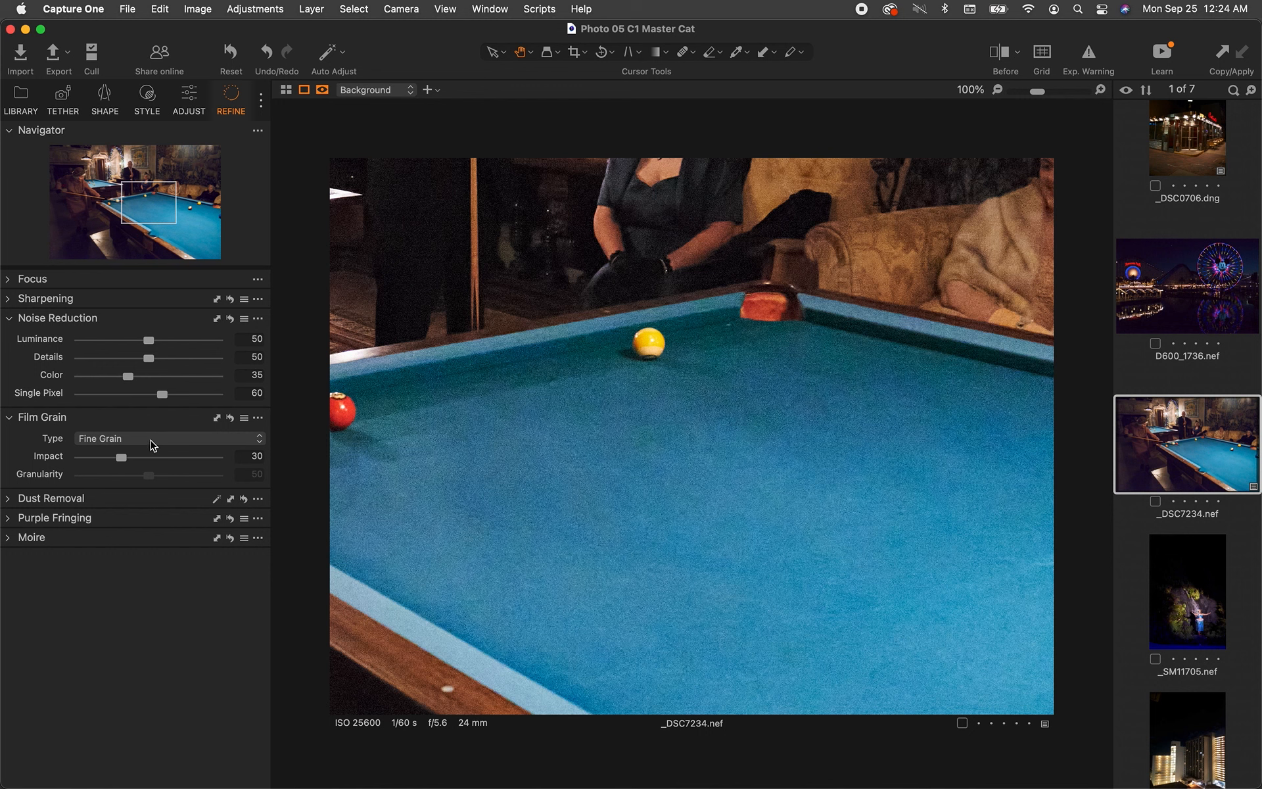
{"action": "left_click", "coordinate": [150, 440]}
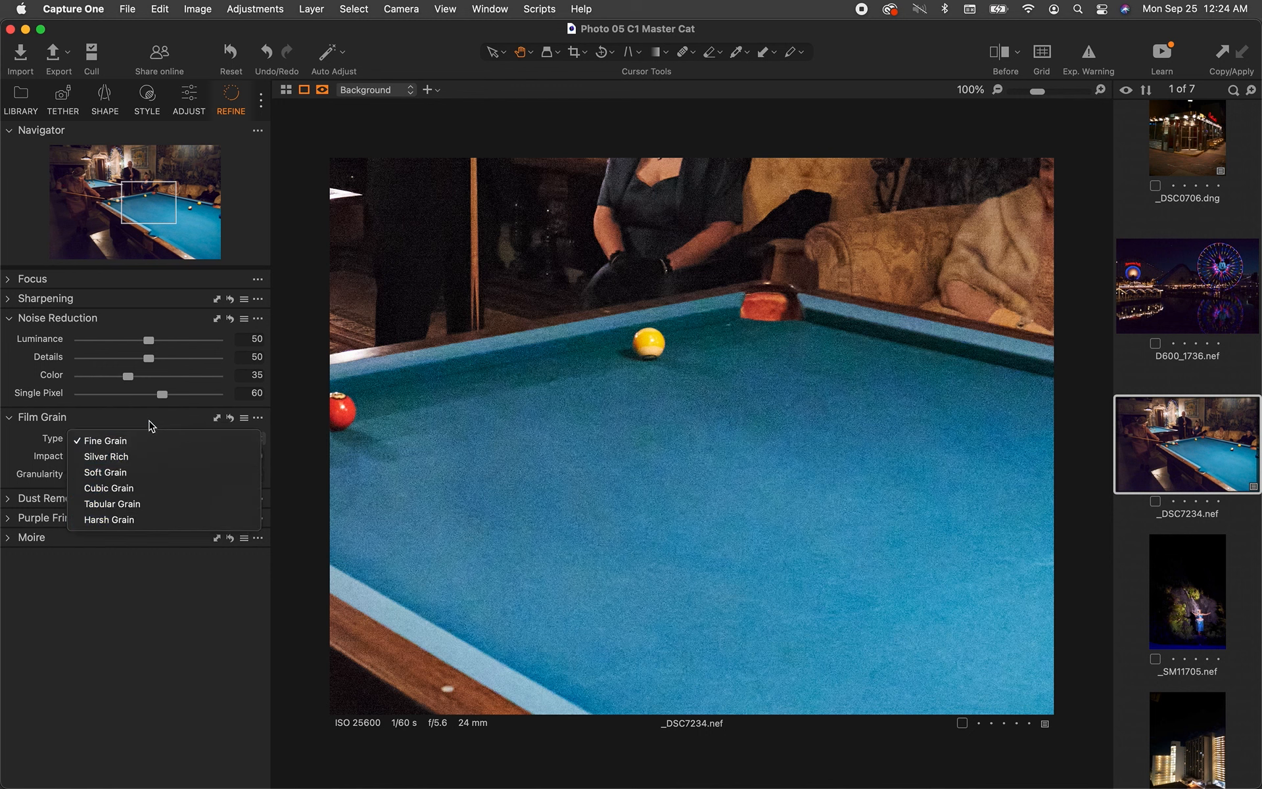
{"action": "left_click", "coordinate": [150, 424]}
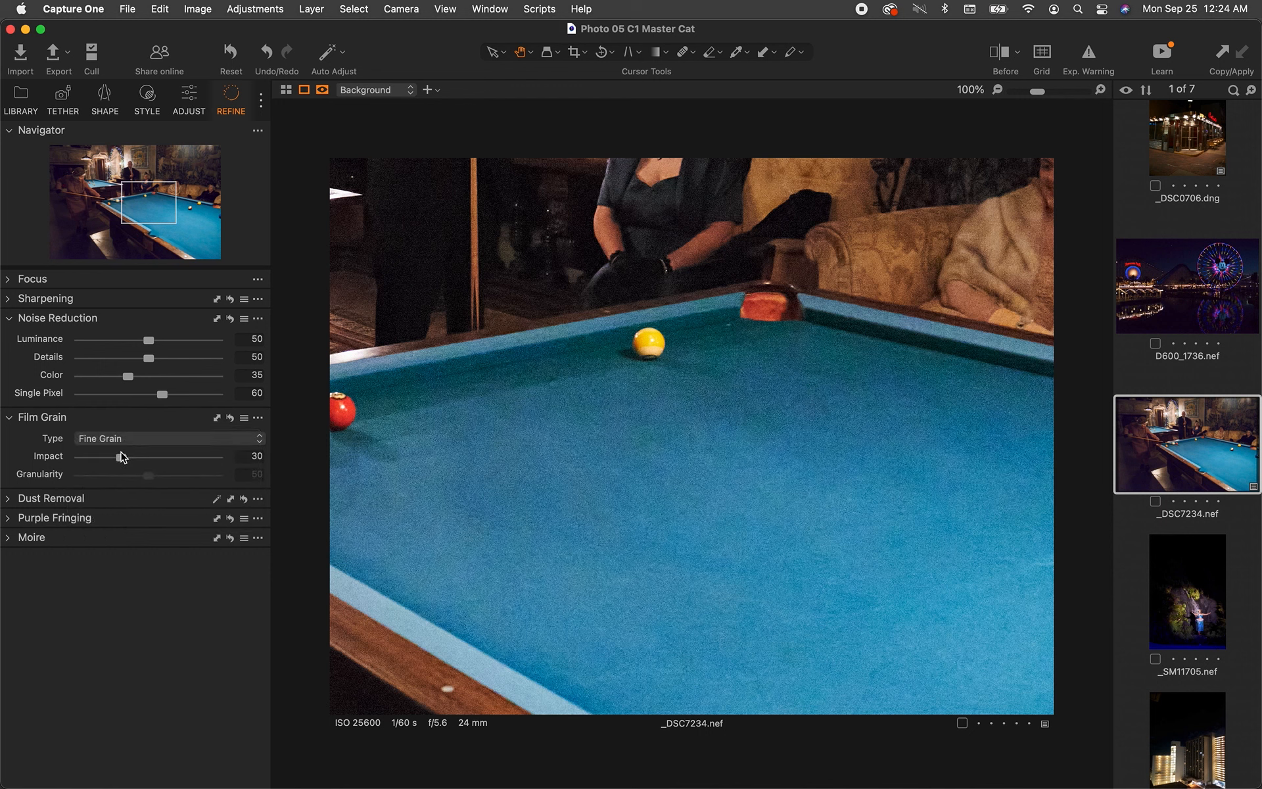
{"action": "left_click", "coordinate": [121, 458]}
{"action": "left_click_drag", "start_coordinate": [121, 459], "coordinate": [29, 447]}
{"action": "double_click", "coordinate": [619, 494]}
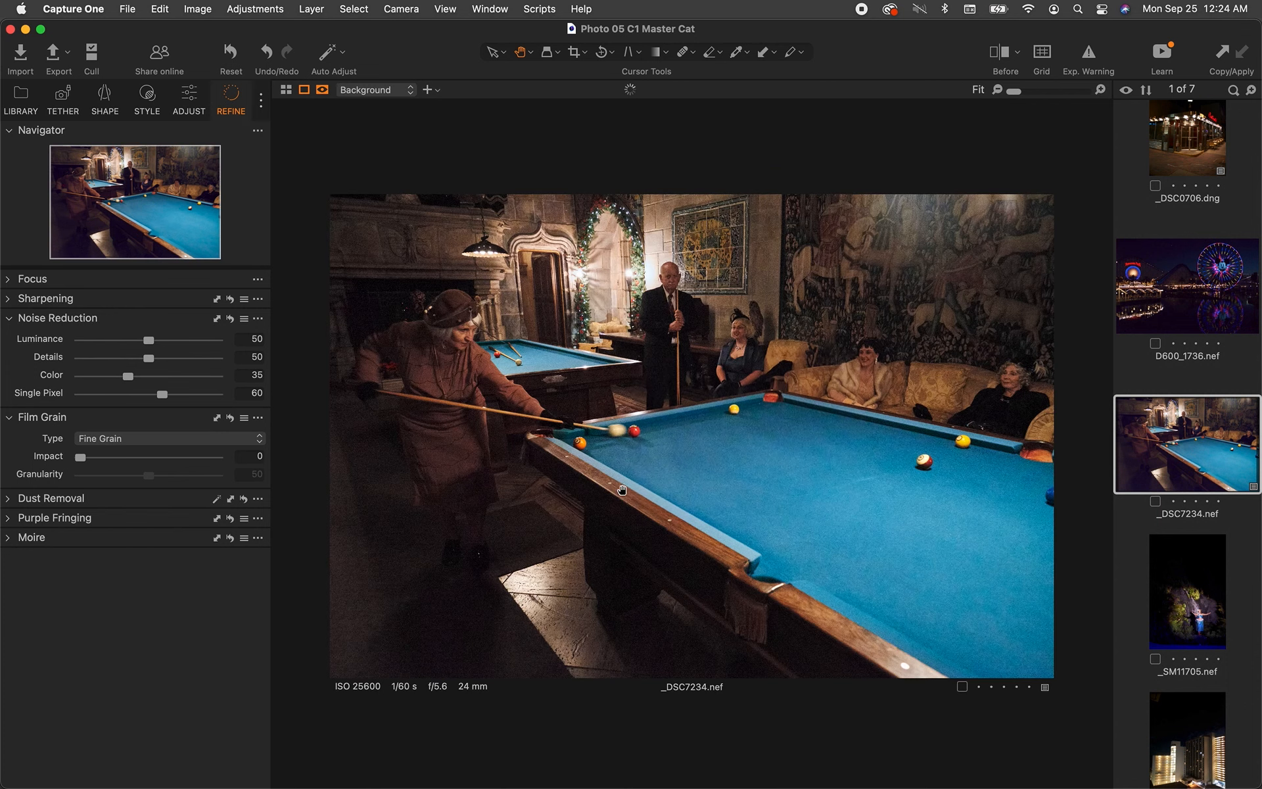
{"action": "double_click", "coordinate": [756, 456]}
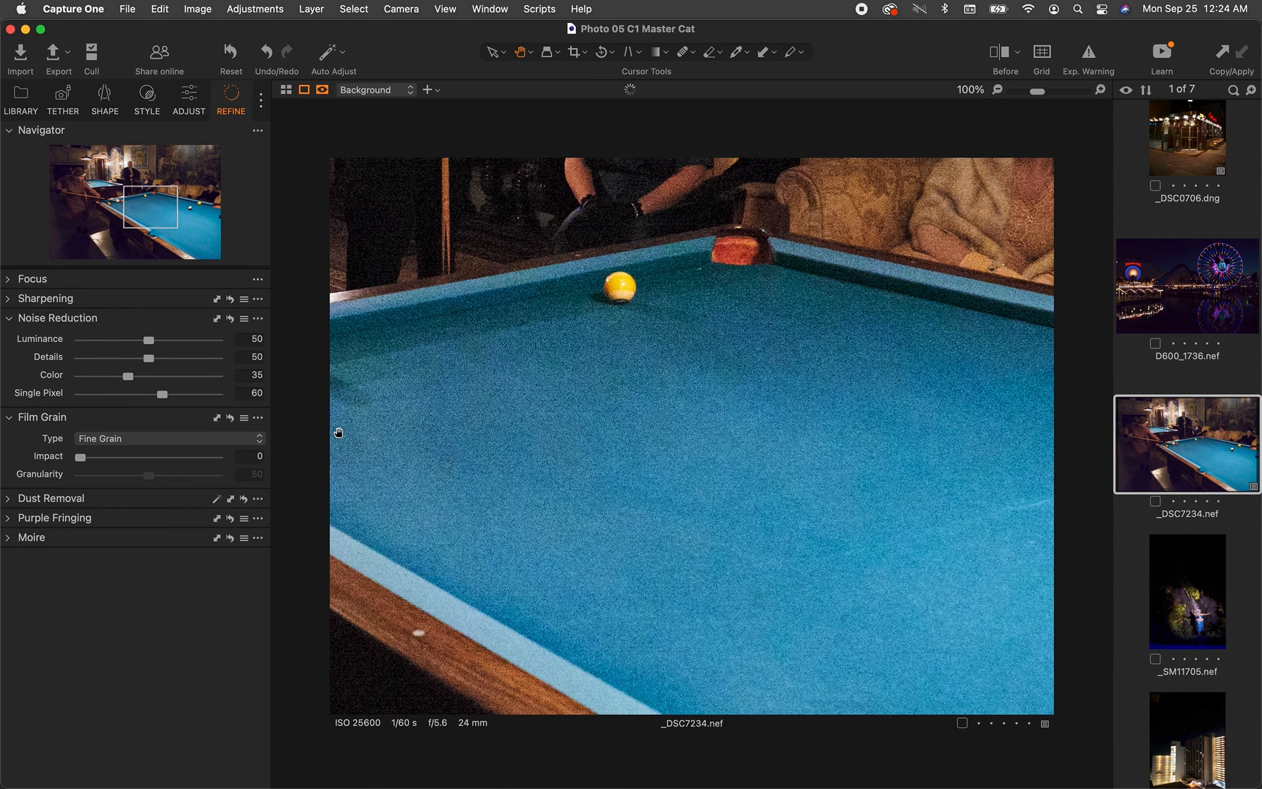
Step: Set the Film Grain Impact to 77 and its Type to Harsh Grain, checking the whole photo and the background figures
{"action": "left_click_drag", "start_coordinate": [83, 464], "coordinate": [187, 460]}
{"action": "left_click", "coordinate": [169, 438]}
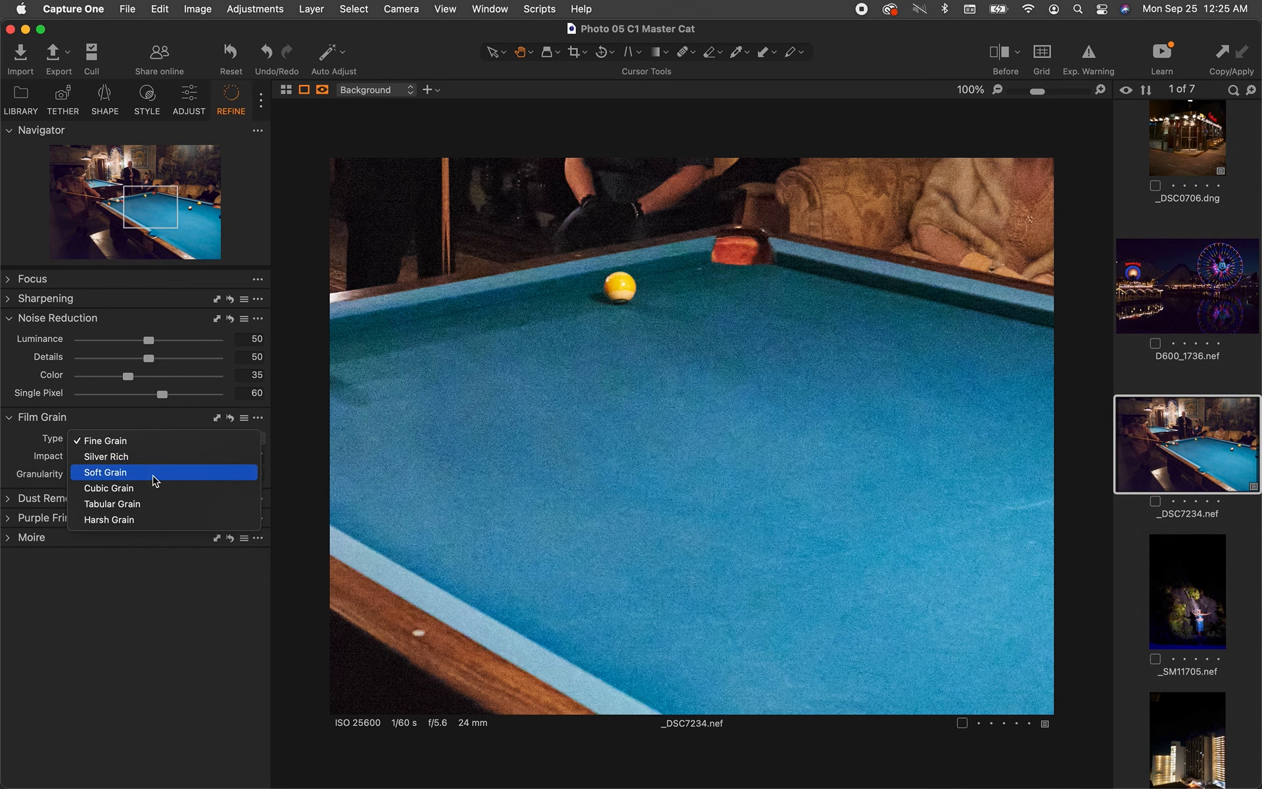
{"action": "left_click", "coordinate": [154, 519]}
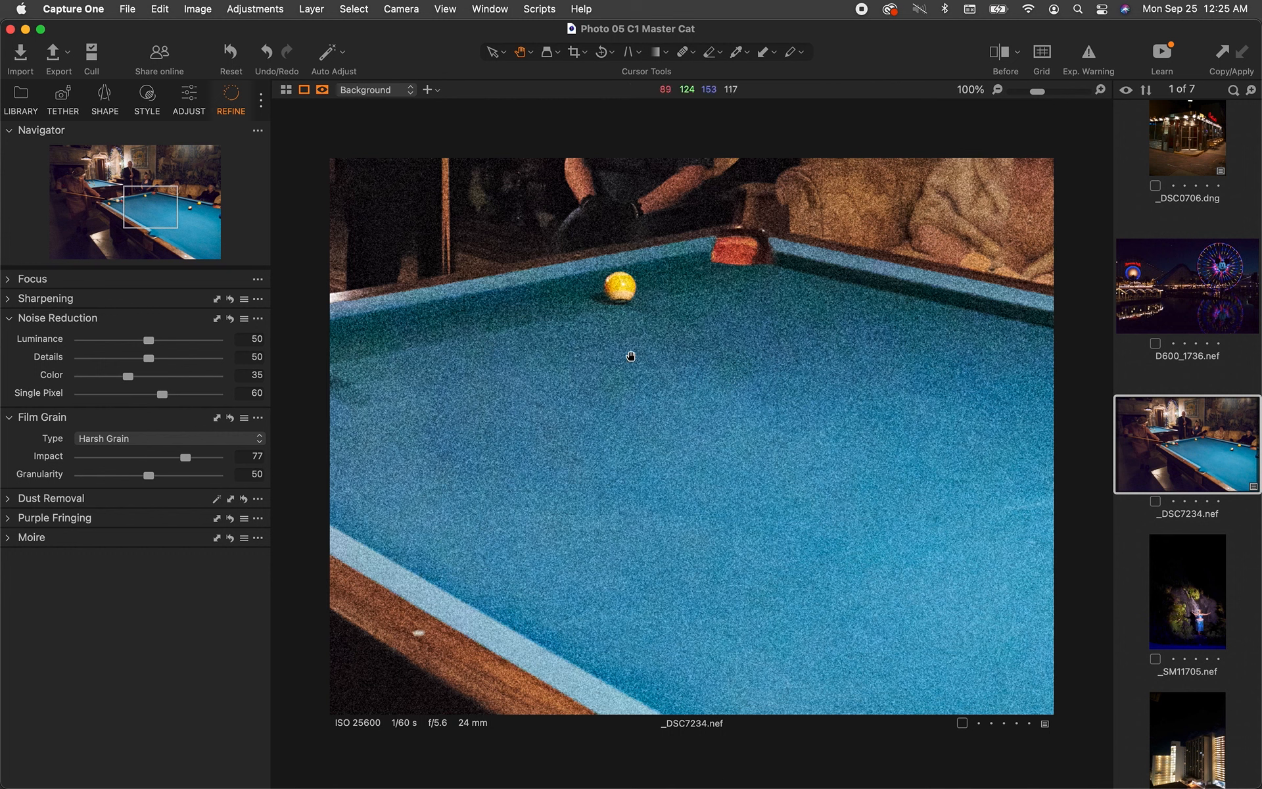
{"action": "double_click", "coordinate": [631, 356]}
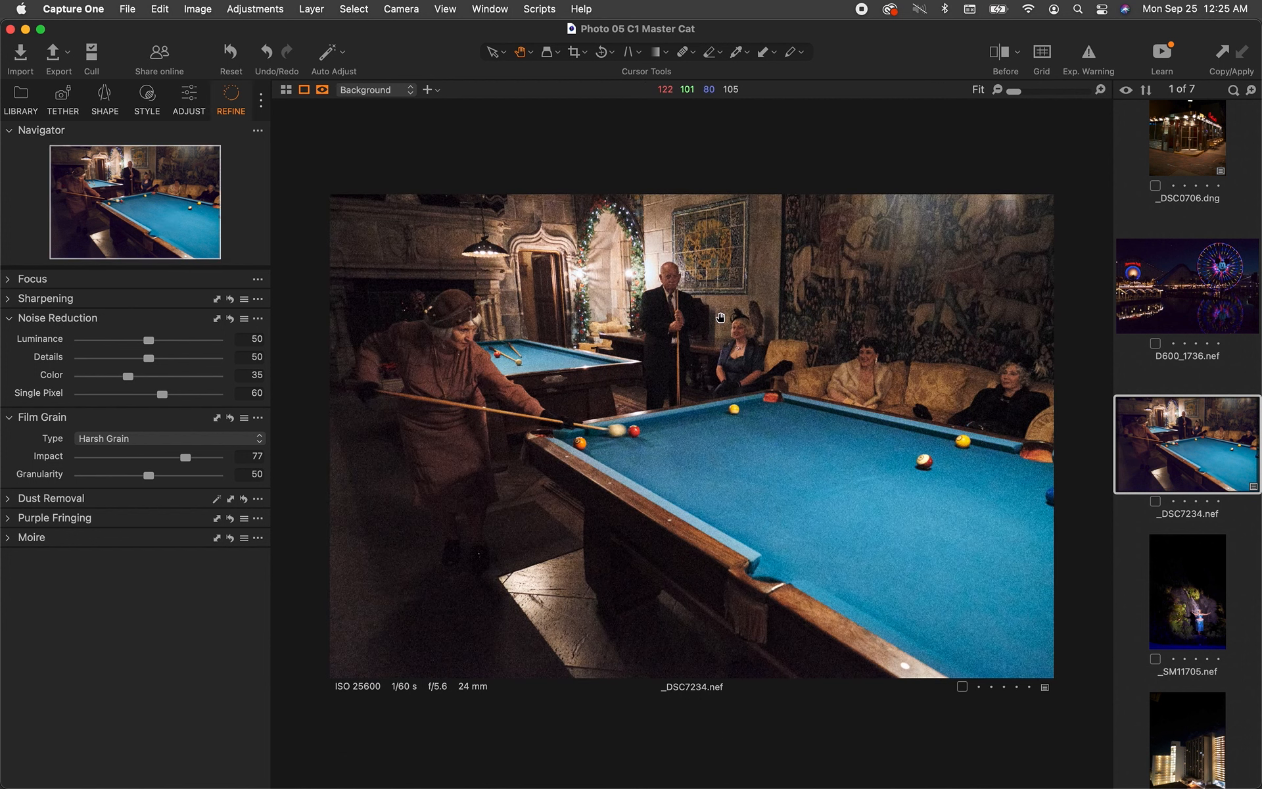
{"action": "double_click", "coordinate": [721, 317]}
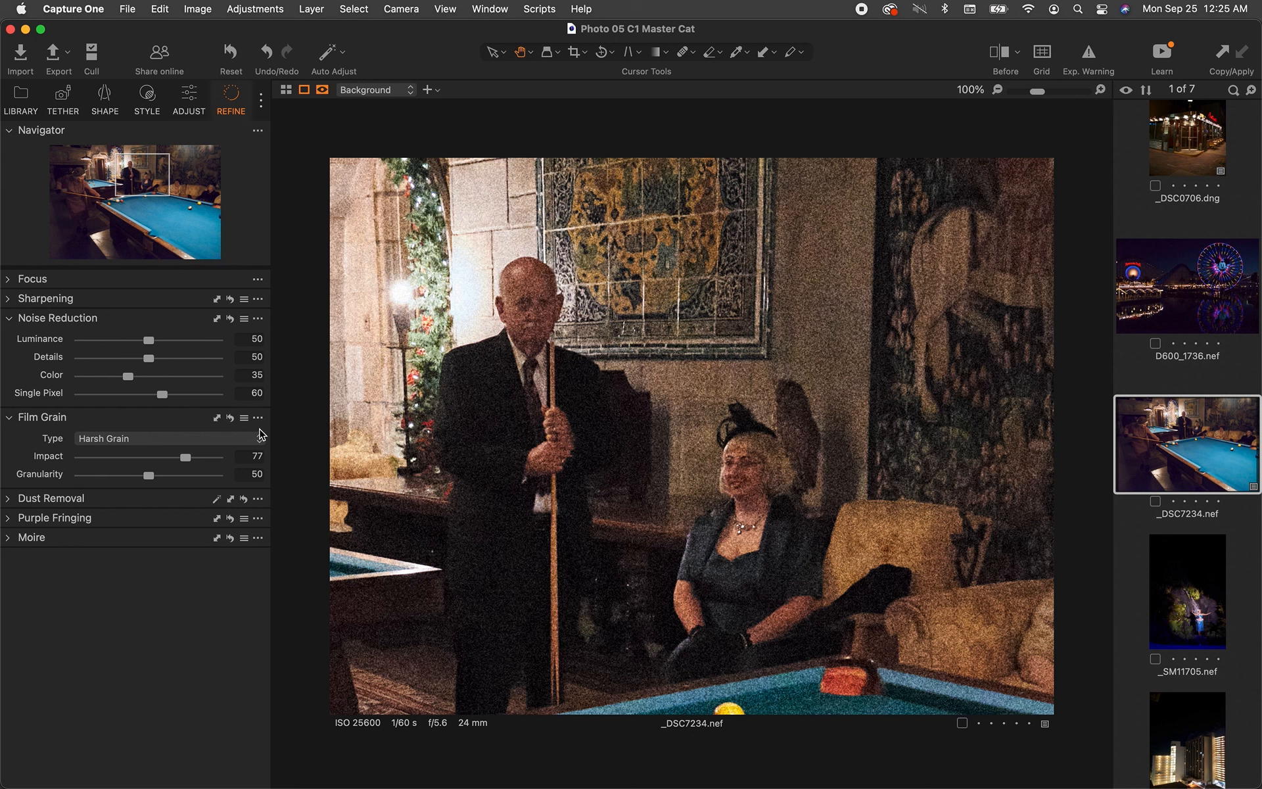
Step: Try Fine Grain with the Film Grain Impact reset to its default of 30, and undo both changes
{"action": "left_click", "coordinate": [196, 438]}
{"action": "left_click", "coordinate": [164, 365]}
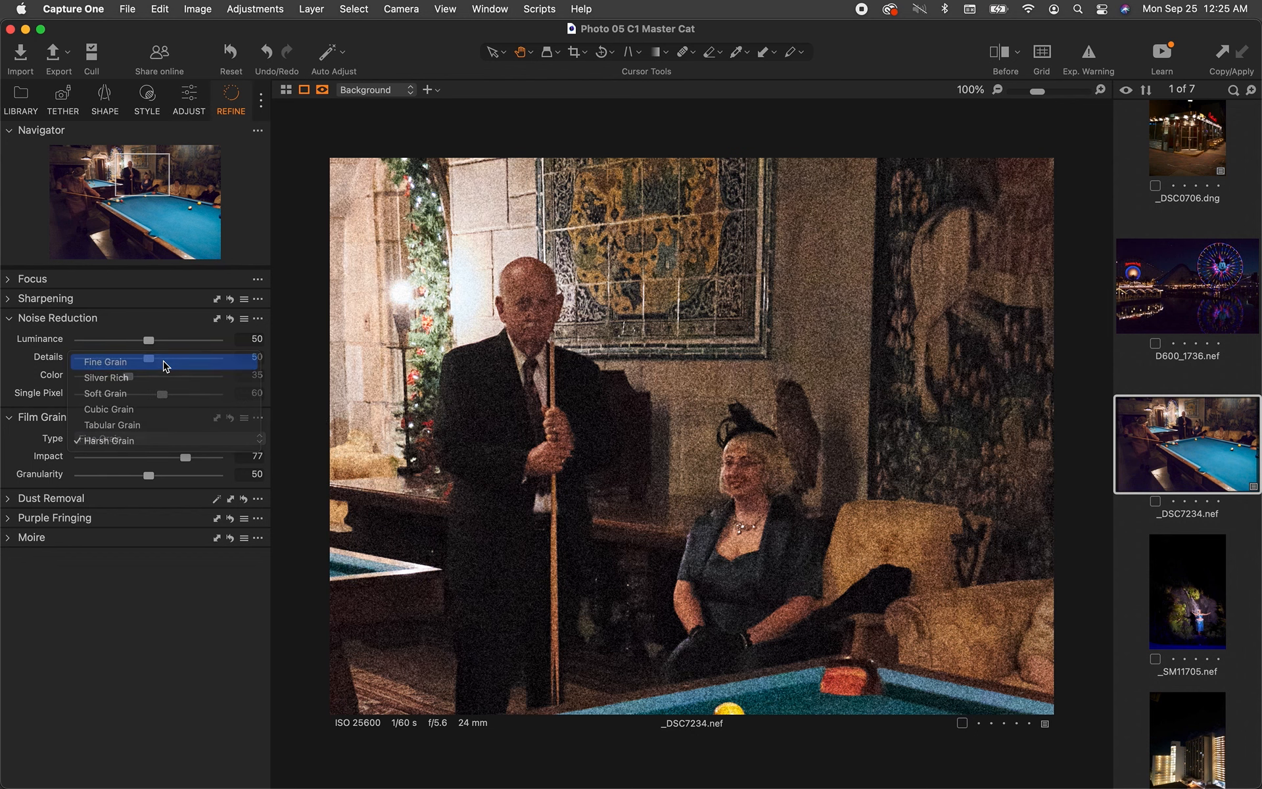
{"action": "double_click", "coordinate": [185, 458]}
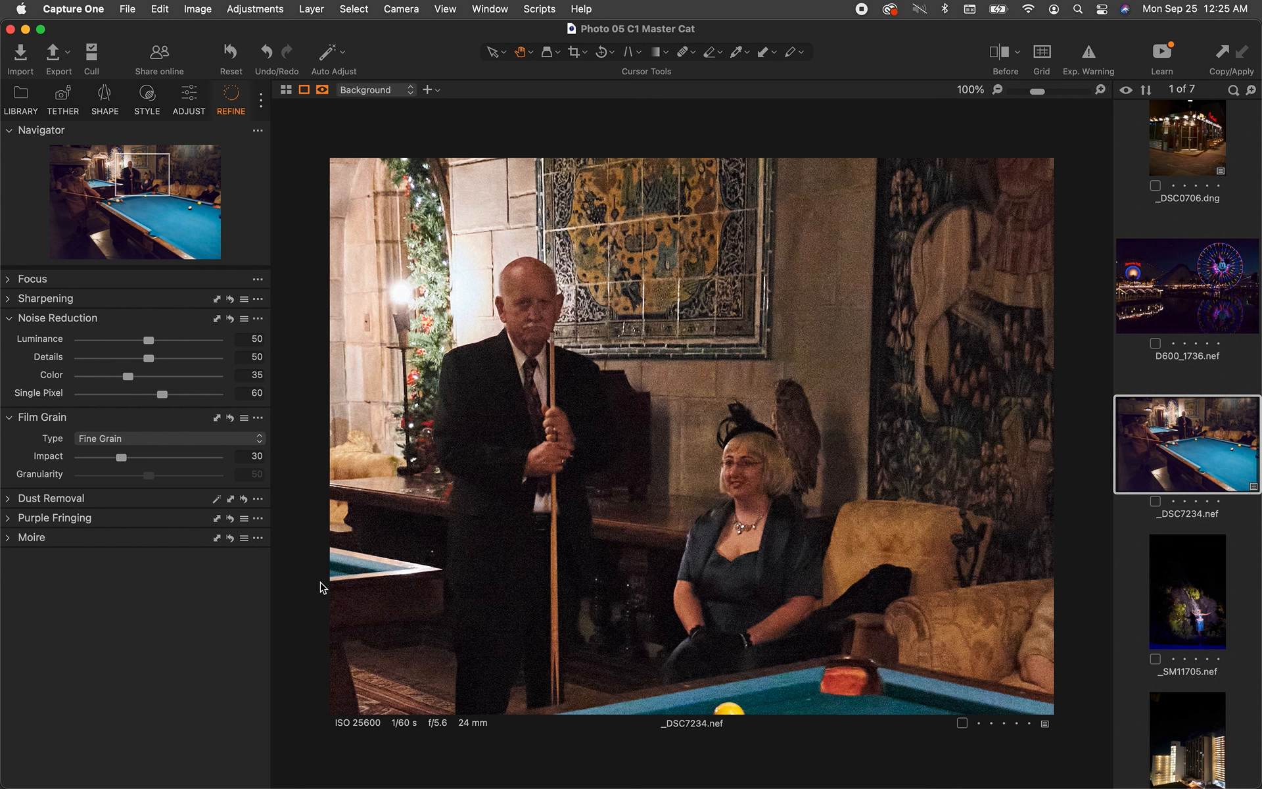
{"action": "key", "text": "super+z"}
{"action": "key", "text": "super+z"}
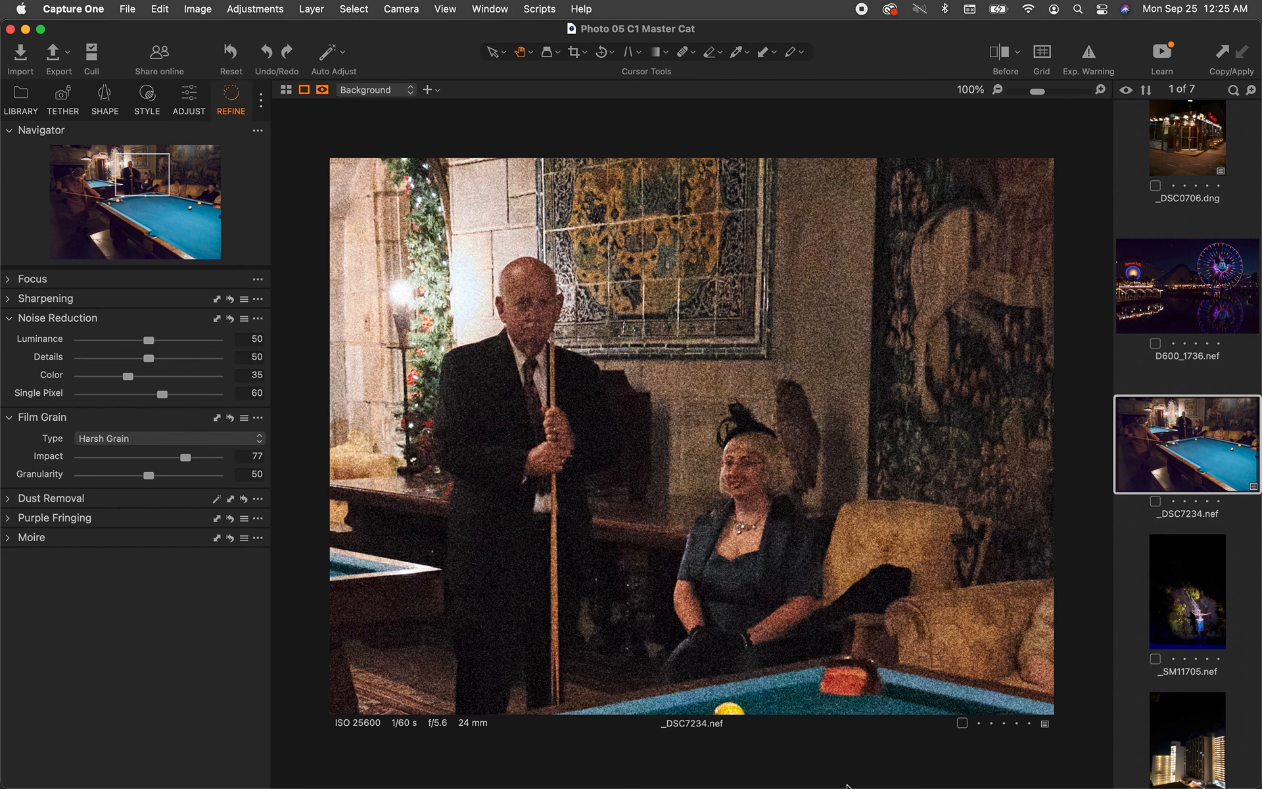
Step: Open the dark waterfall photo _SM11705.nef for editing
{"action": "left_click", "coordinate": [1191, 605]}
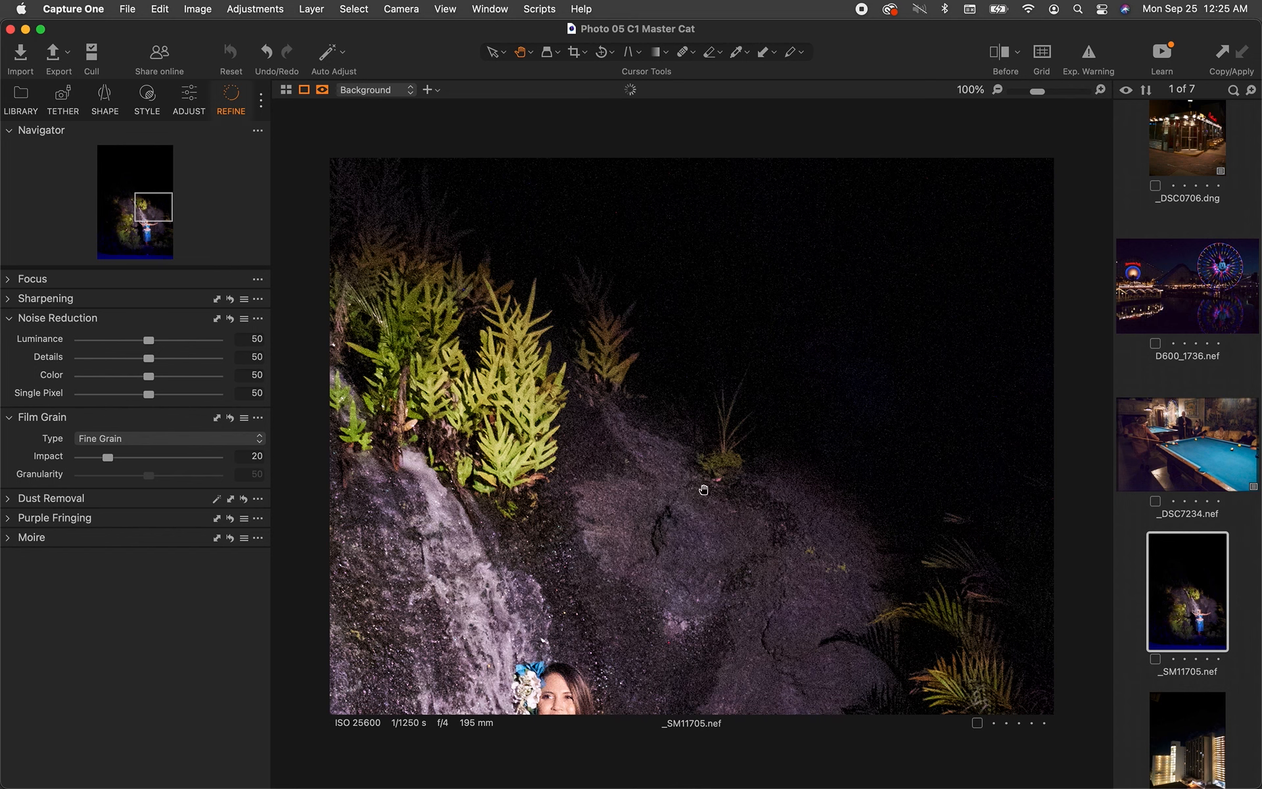
Step: Examine the noise on the dancer and the surrounding rocks at 100% and 200% magnification
{"action": "double_click", "coordinate": [681, 488]}
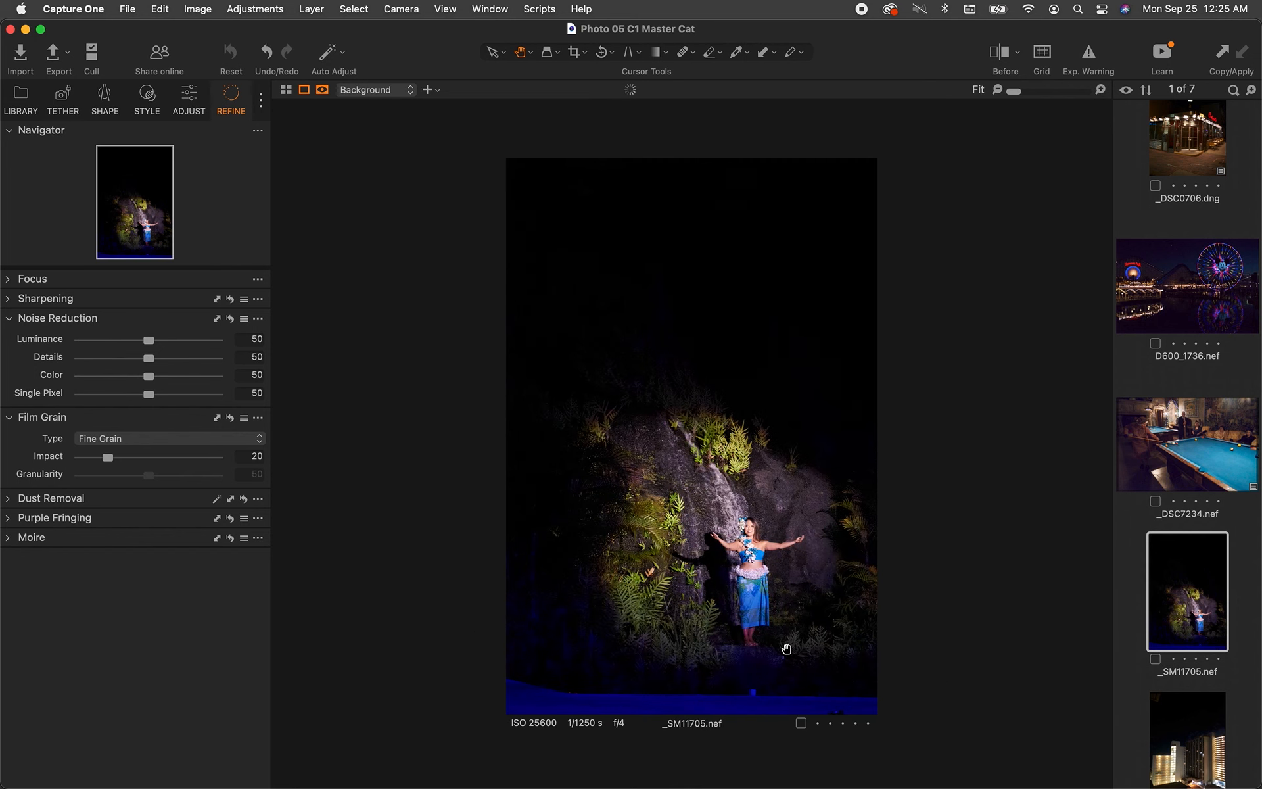
{"action": "double_click", "coordinate": [754, 563]}
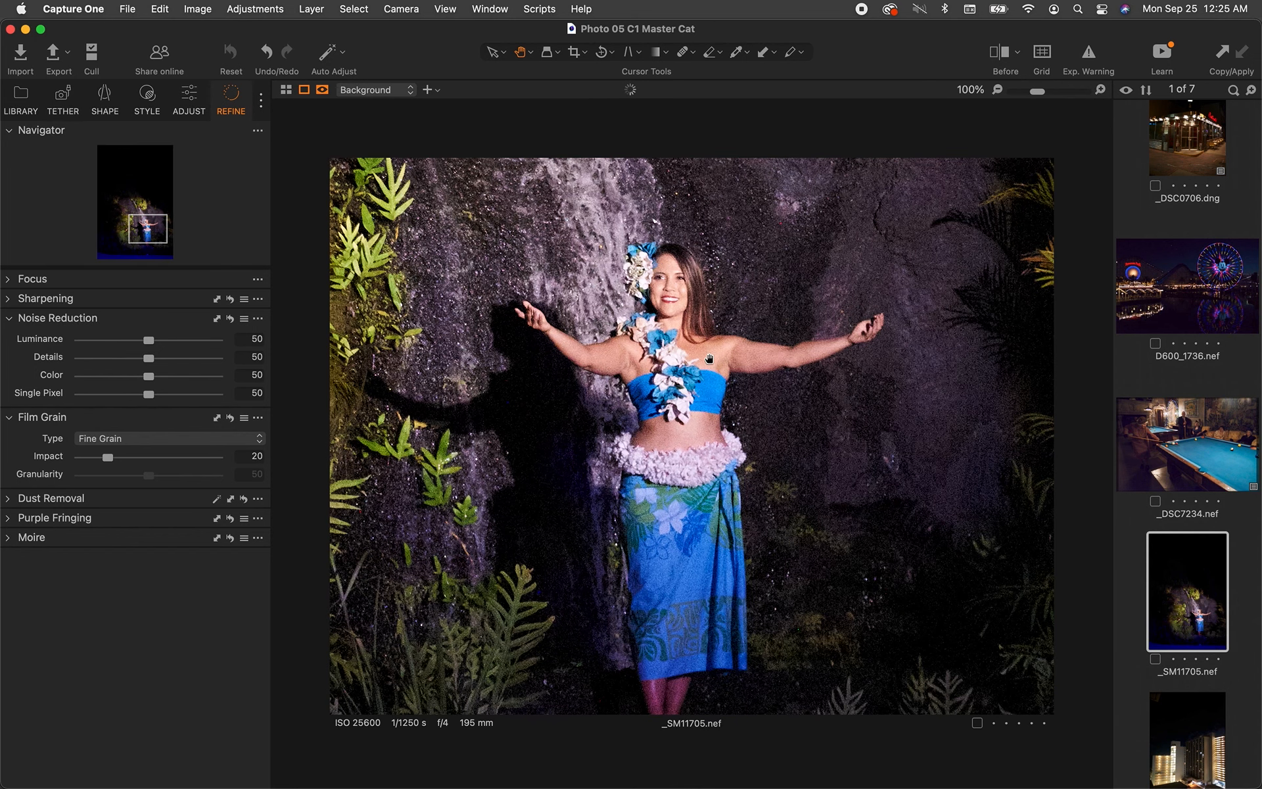
{"action": "key", "text": "super+plus"}
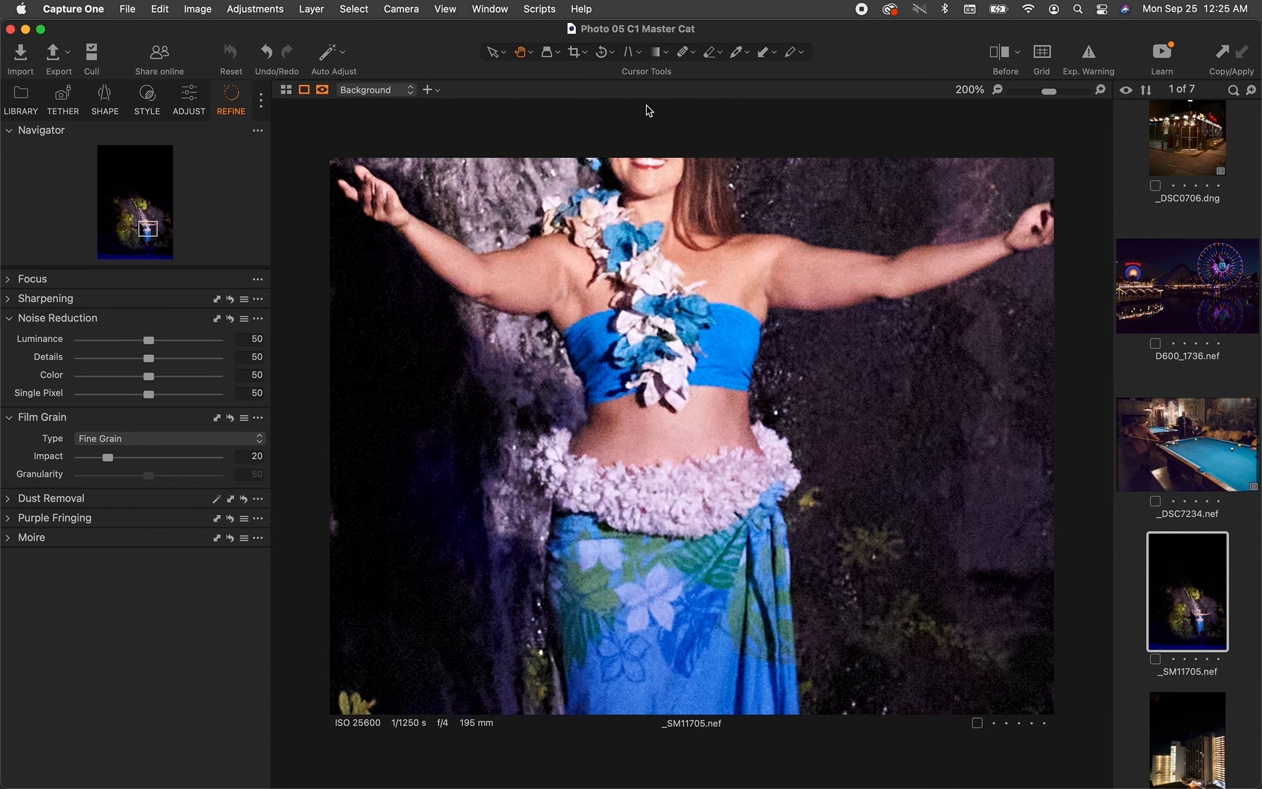
{"action": "left_click", "coordinate": [623, 191]}
{"action": "left_click_drag", "start_coordinate": [623, 192], "coordinate": [709, 434]}
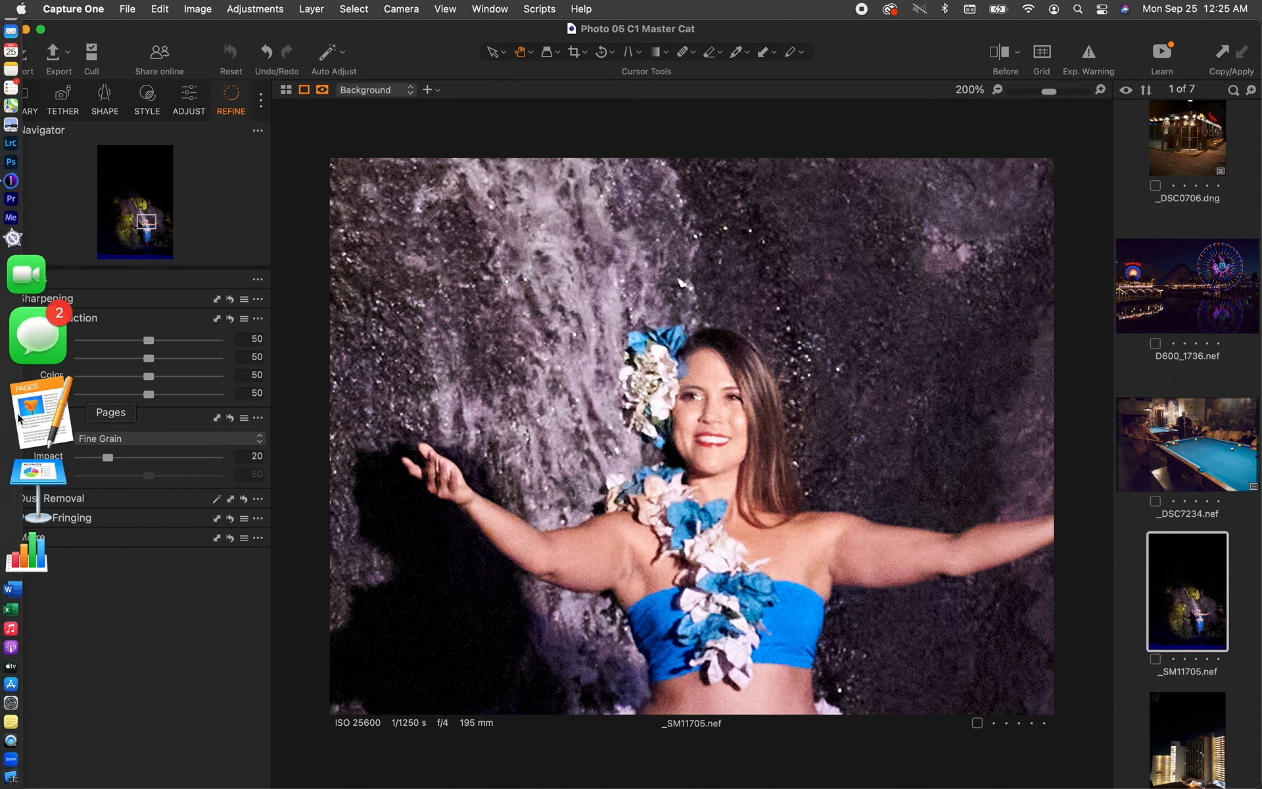
Step: Try different Color noise reduction strengths on the photo and reset the setting to its default
{"action": "left_click", "coordinate": [9, 419]}
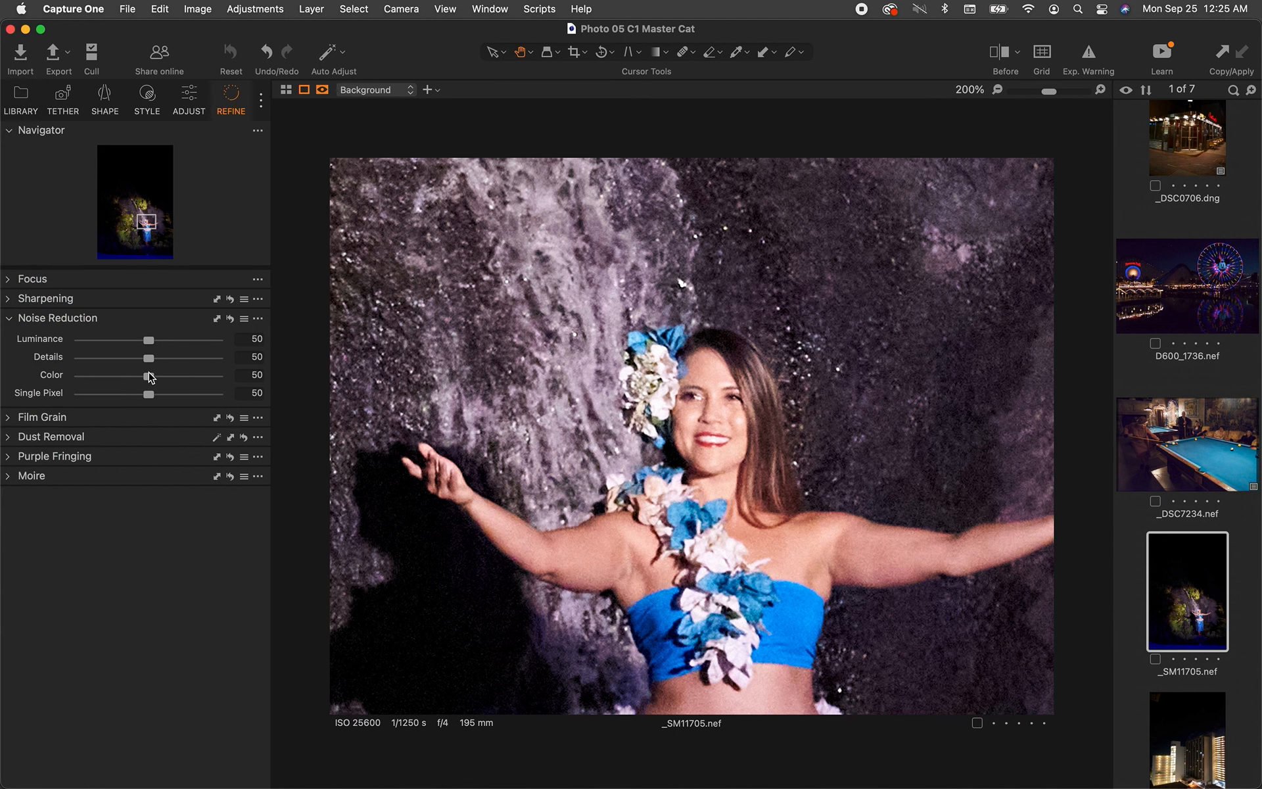
{"action": "left_click_drag", "start_coordinate": [150, 377], "coordinate": [68, 373]}
{"action": "left_click_drag", "start_coordinate": [80, 376], "coordinate": [125, 384]}
{"action": "double_click", "coordinate": [125, 381]}
Step: Set the High Dynamic Range Highlight to -100 and the Exposure to -0.38
{"action": "left_click", "coordinate": [196, 96]}
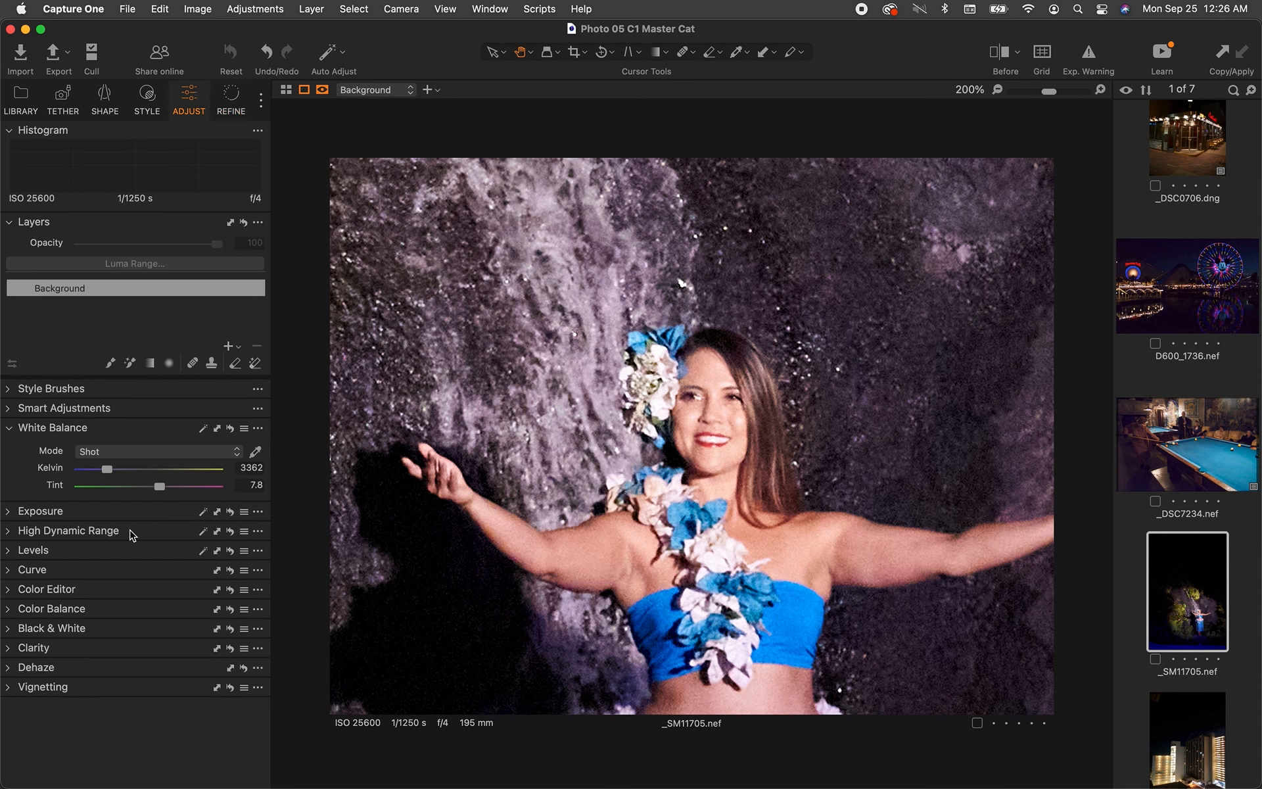
{"action": "left_click", "coordinate": [13, 511]}
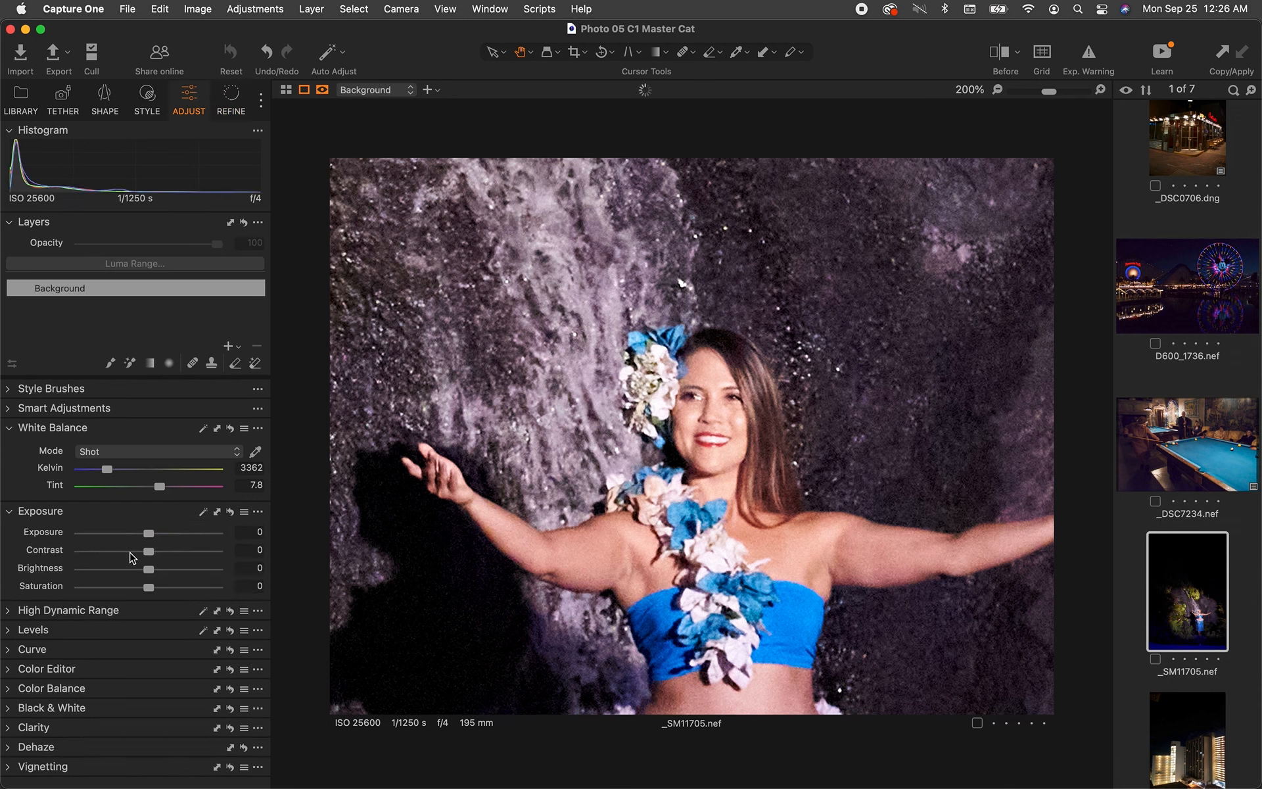
{"action": "left_click", "coordinate": [13, 615]}
{"action": "left_click_drag", "start_coordinate": [144, 633], "coordinate": [30, 626]}
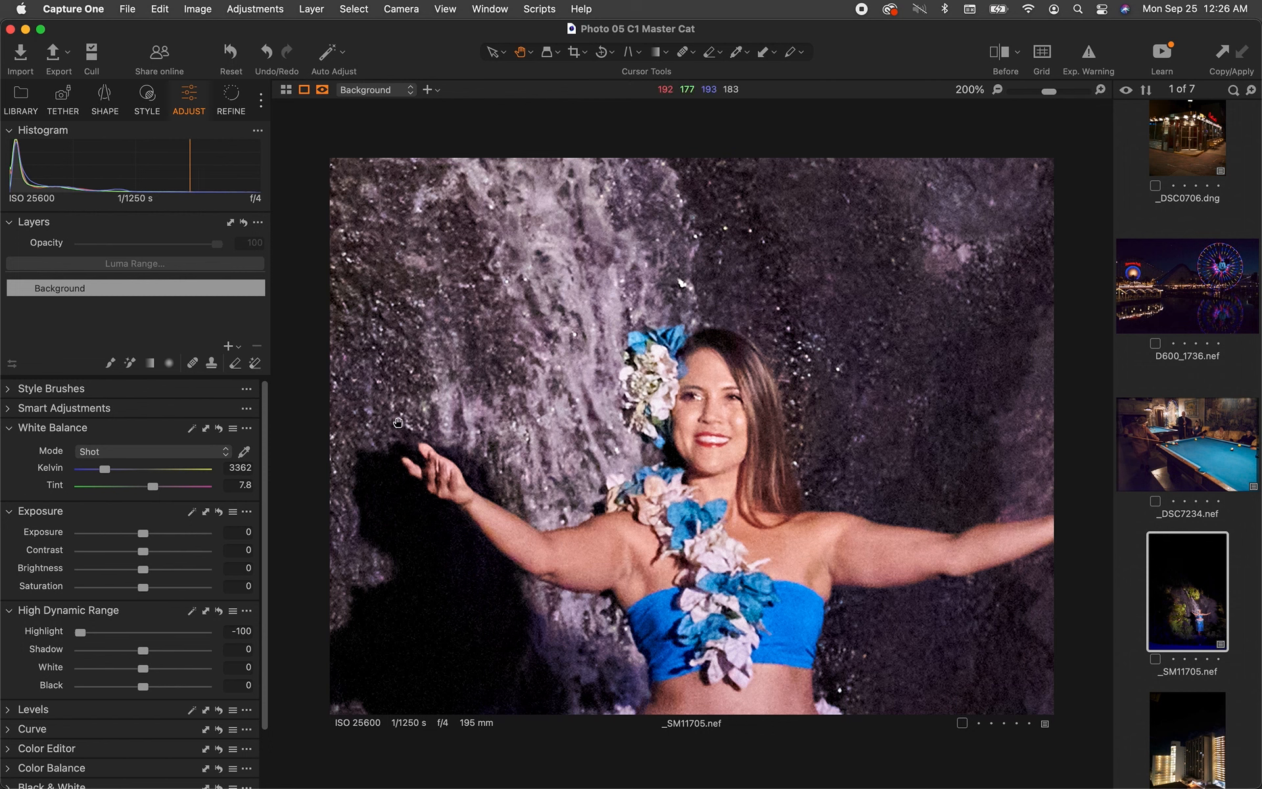
{"action": "left_click_drag", "start_coordinate": [147, 533], "coordinate": [146, 536]}
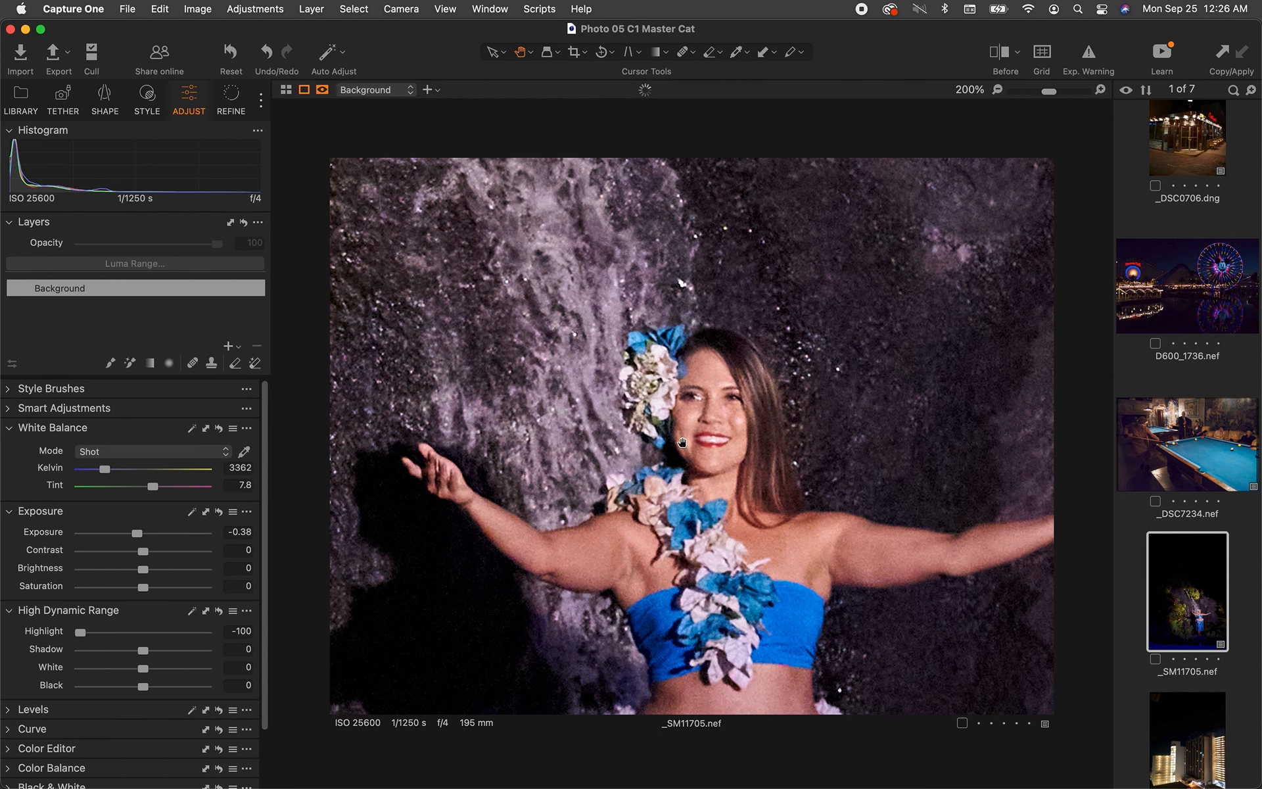
Step: Set the White Balance Tint to 2 and check the whole photo and the waterfall at 100%
{"action": "left_click", "coordinate": [247, 485]}
{"action": "type", "text": "0"}
{"action": "key", "text": "BackSpace"}
{"action": "type", "text": "6"}
{"action": "key", "text": "BackSpace"}
{"action": "type", "text": "2"}
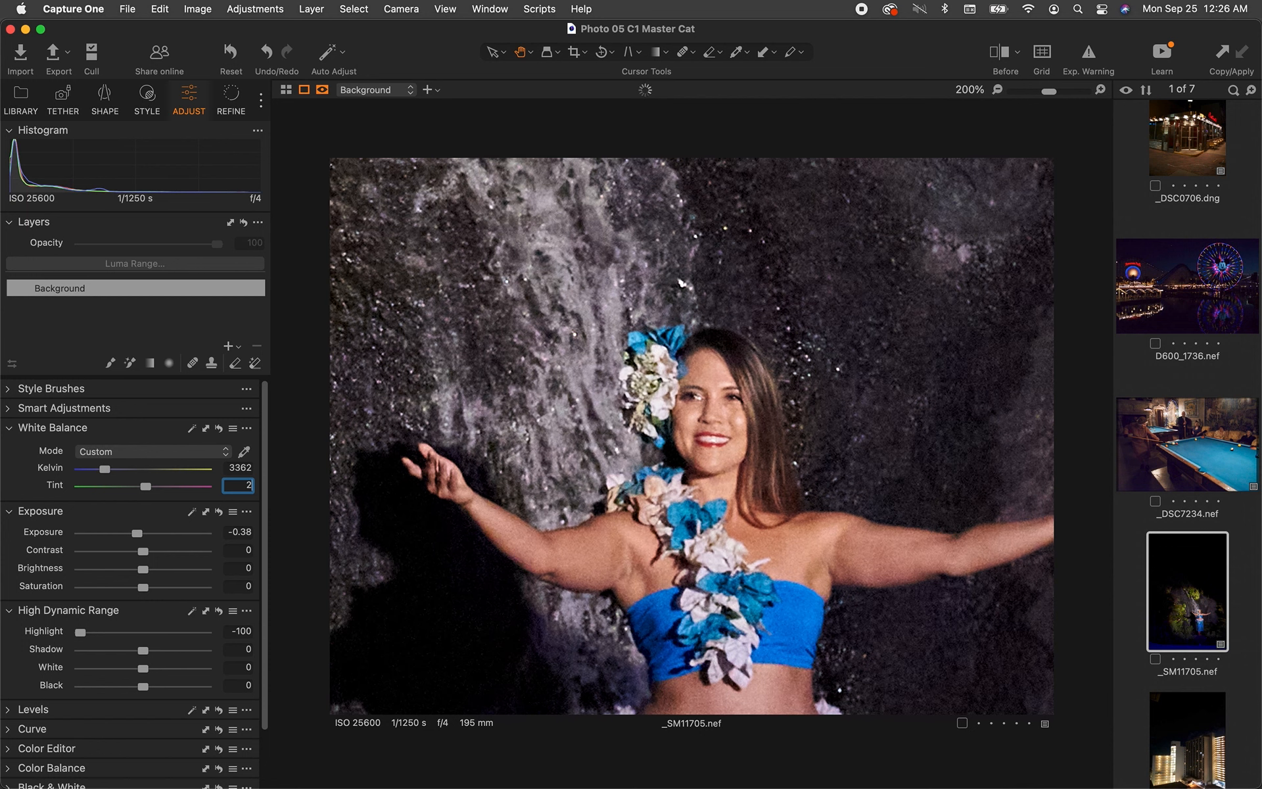
{"action": "key", "text": "Return"}
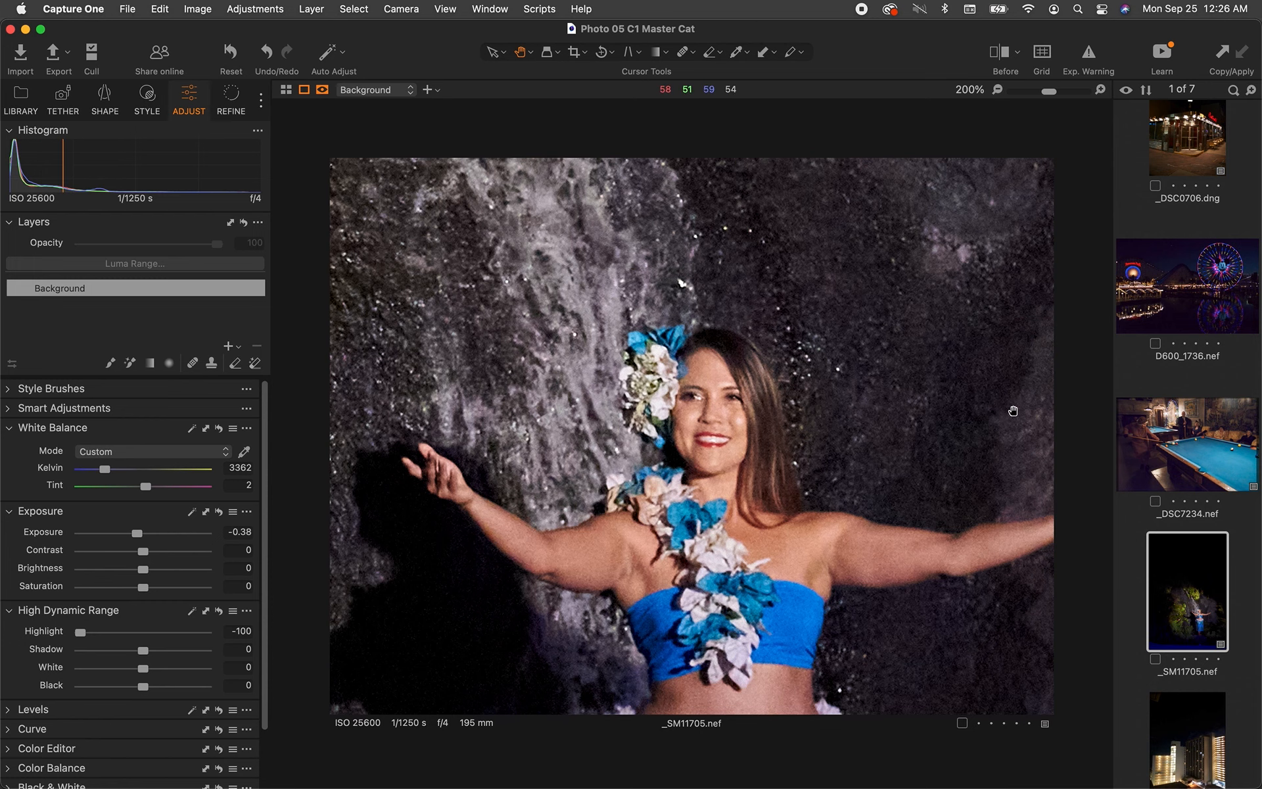
{"action": "key", "text": "super+0"}
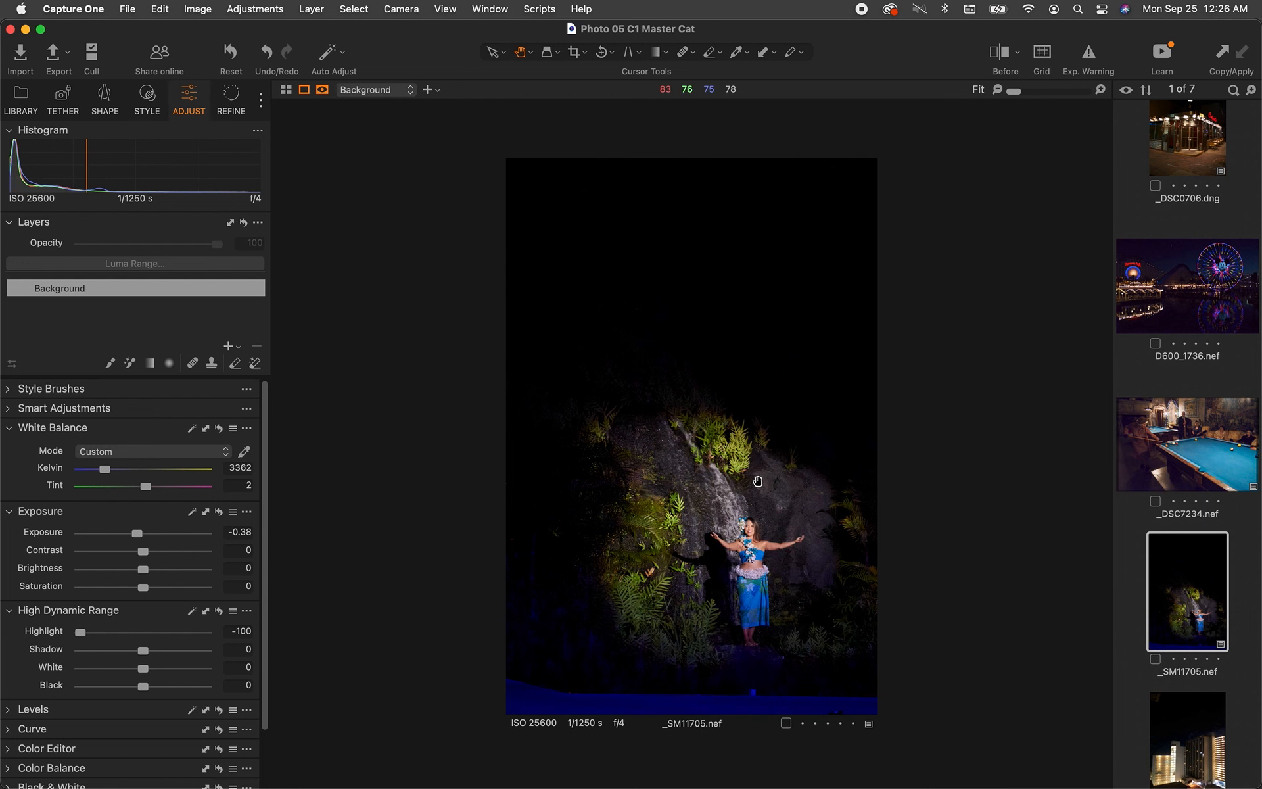
{"action": "left_click", "coordinate": [758, 481]}
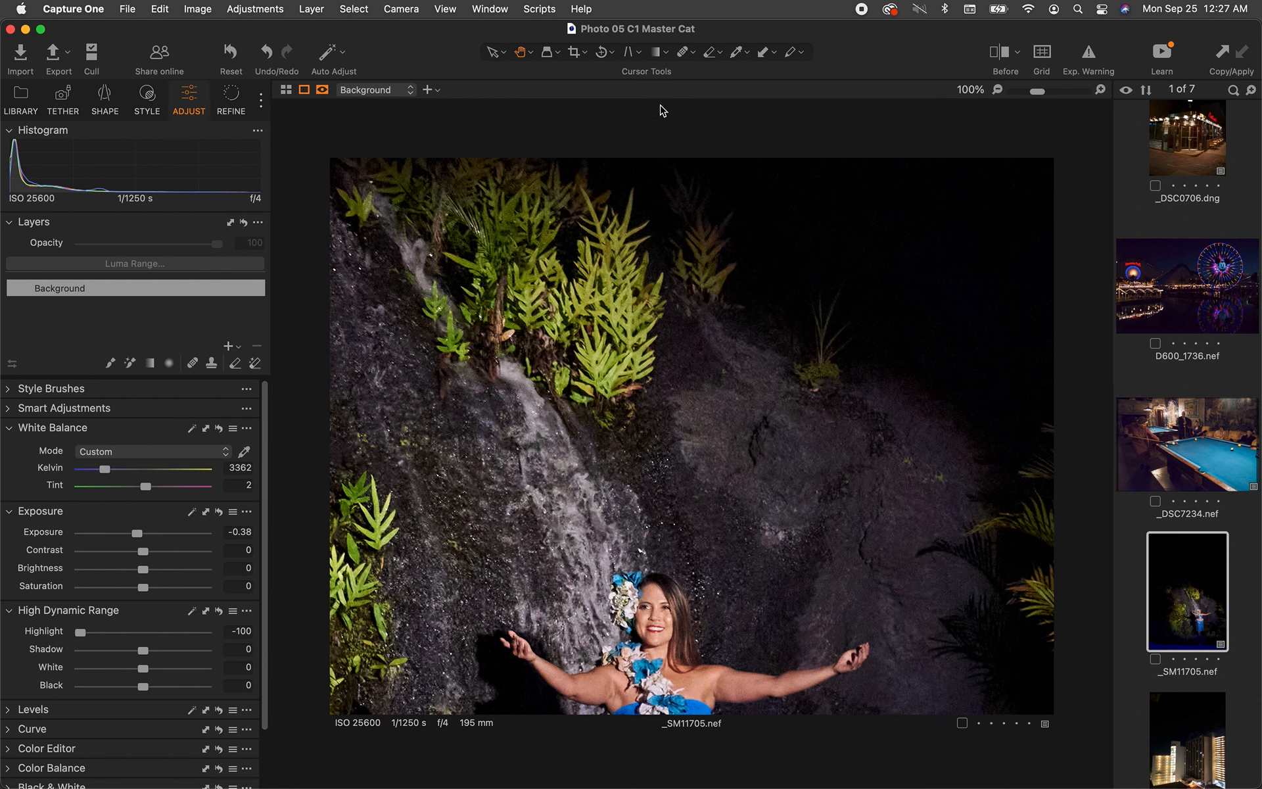
Step: Crop the photo around the dancer and the lit waterfall to about 6.8 × 10.1 in, cutting off the empty black sky
{"action": "left_click", "coordinate": [579, 57]}
{"action": "key", "text": "space"}
{"action": "left_click", "coordinate": [693, 459]}
{"action": "left_click", "coordinate": [693, 460]}
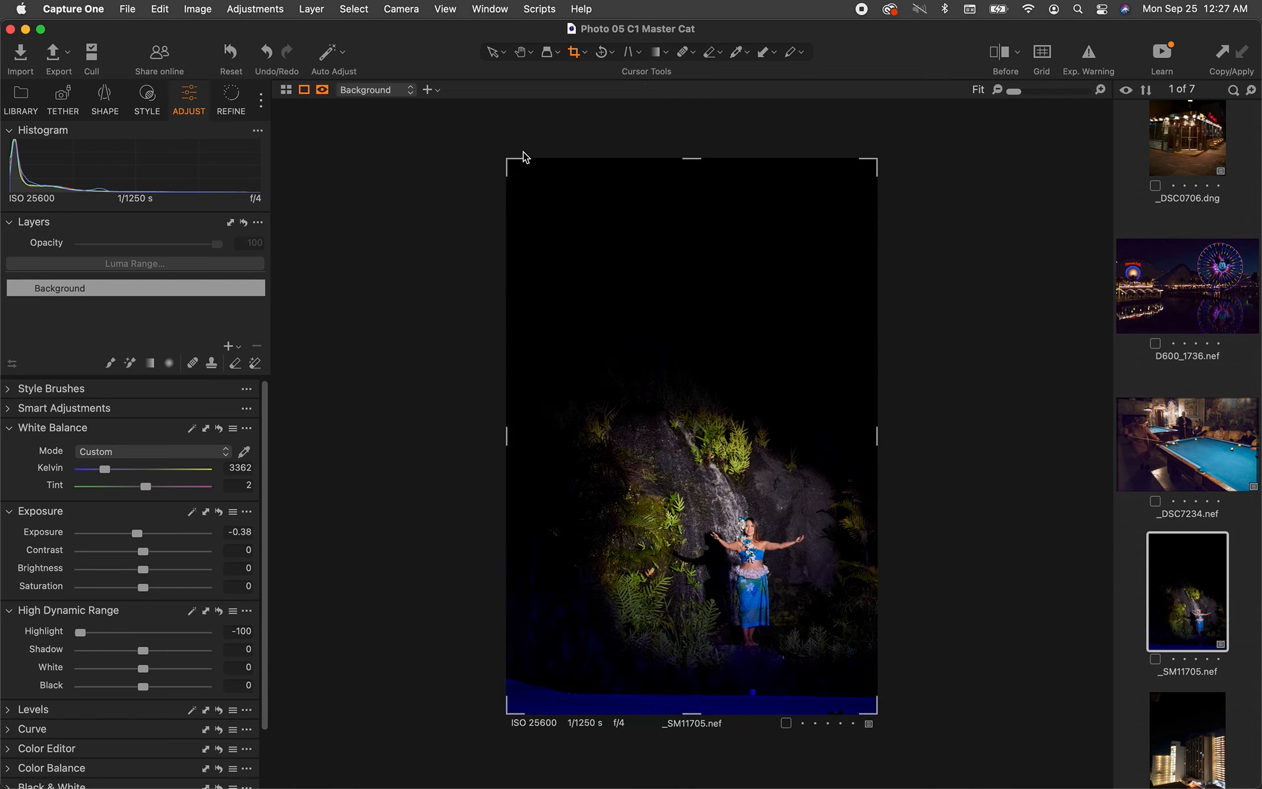
{"action": "left_click_drag", "start_coordinate": [523, 156], "coordinate": [621, 342]}
{"action": "left_click_drag", "start_coordinate": [656, 409], "coordinate": [631, 401]}
{"action": "left_click_drag", "start_coordinate": [762, 507], "coordinate": [731, 518]}
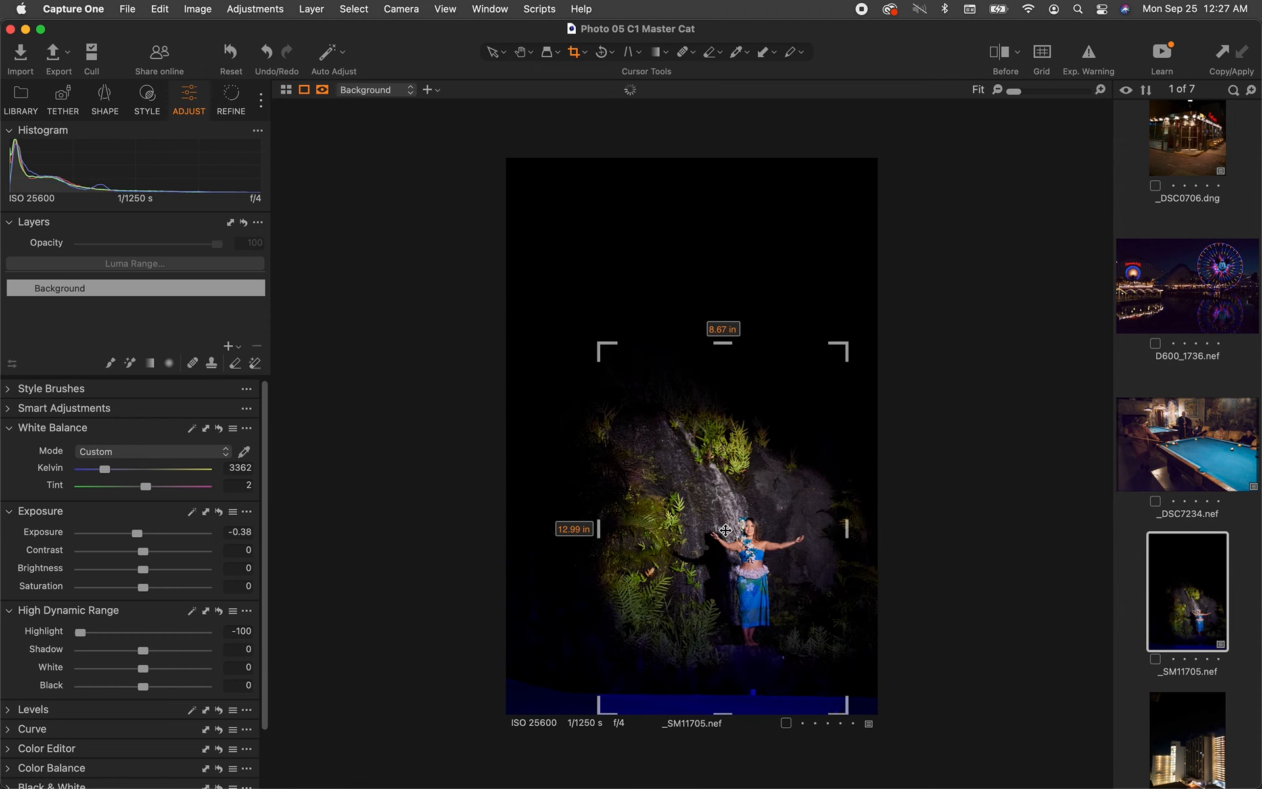
{"action": "left_click_drag", "start_coordinate": [728, 702], "coordinate": [724, 689]}
{"action": "left_click_drag", "start_coordinate": [617, 349], "coordinate": [656, 408]}
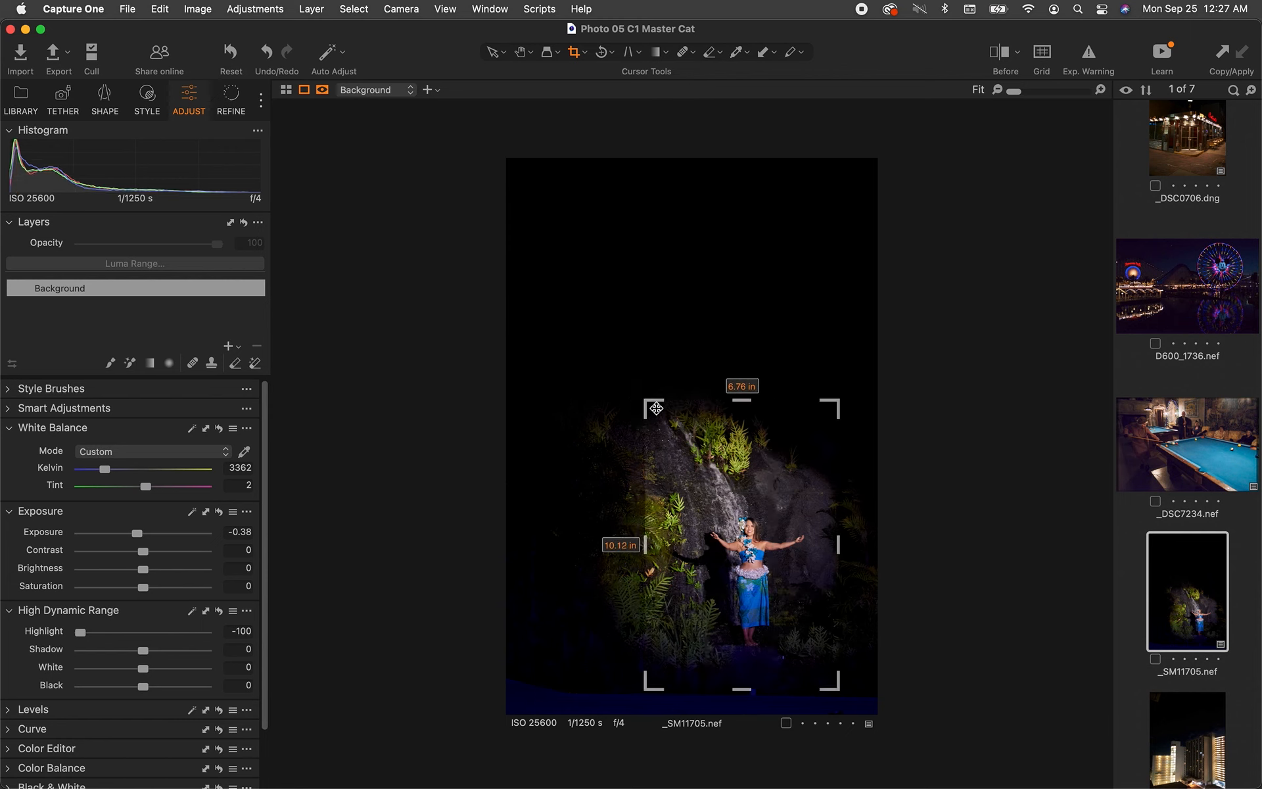
{"action": "key", "text": "h"}
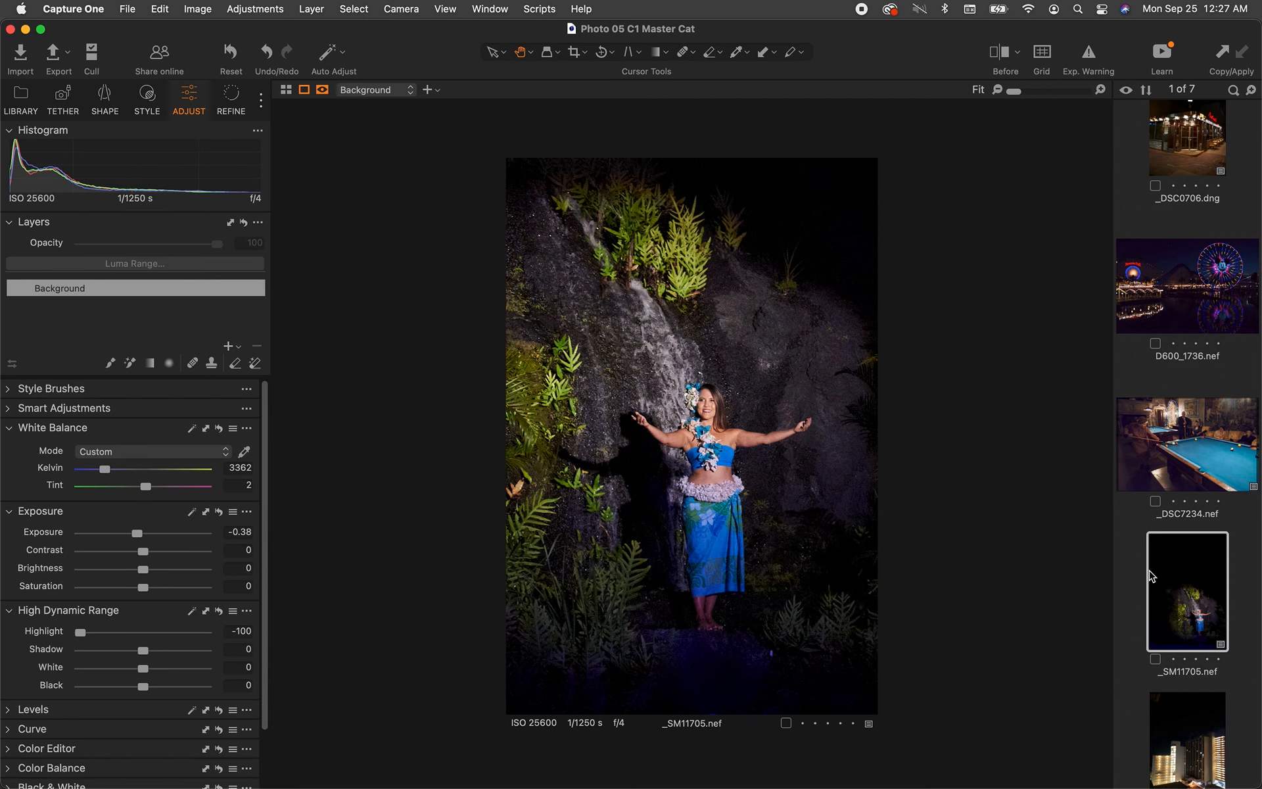
{"action": "scroll", "coordinate": [1150, 576], "scroll_direction": "down", "scroll_amount": 3}
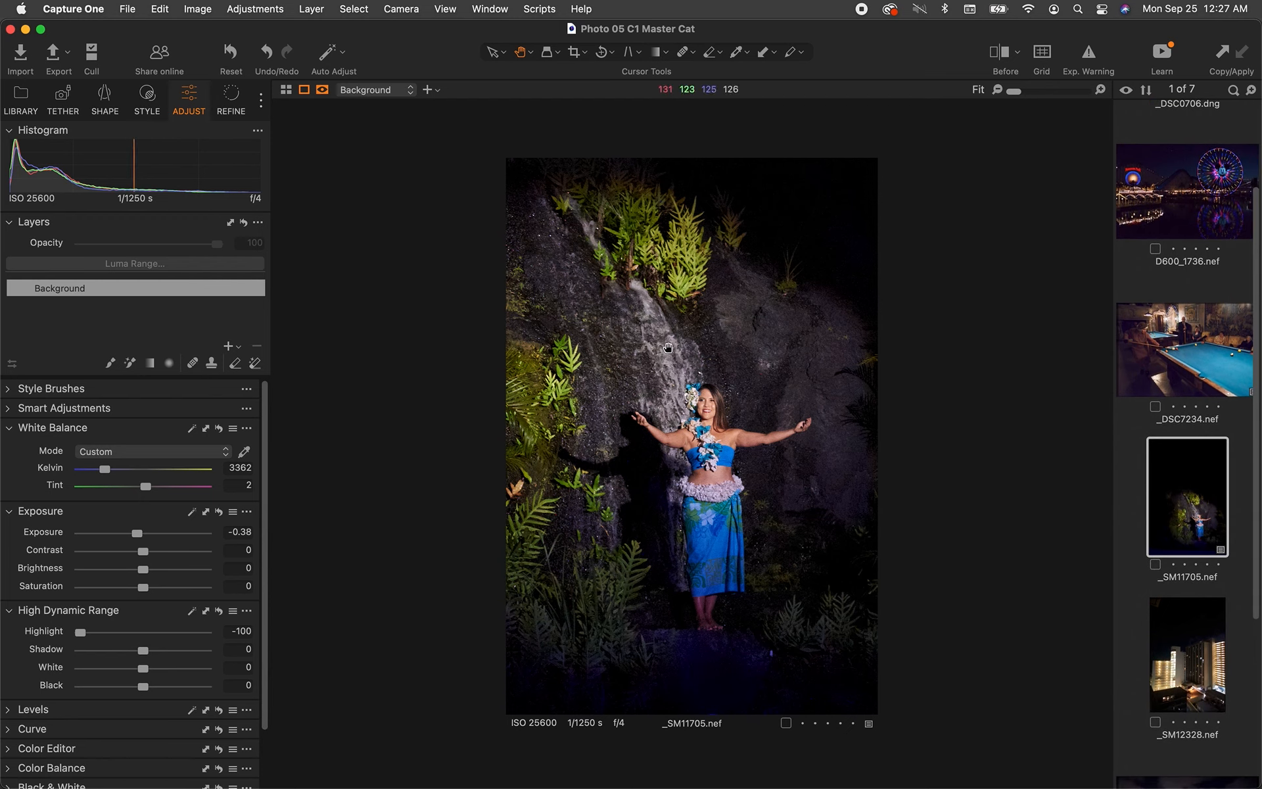